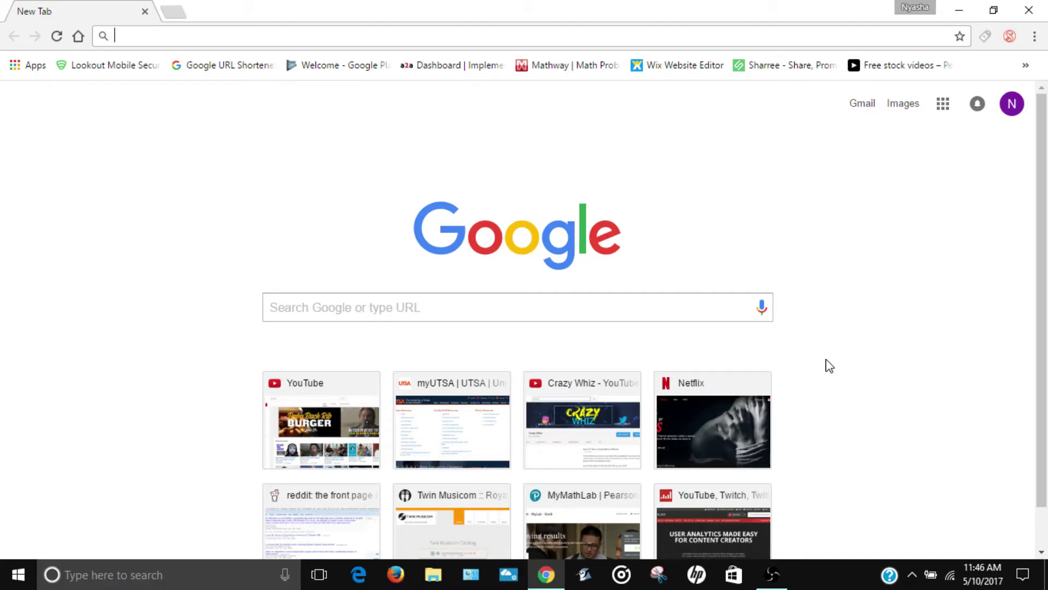
# Search Google for "superstring 2" and open the Superstring result on sways.io
pyautogui.write('superstring 2')
pyautogui.press('Return')
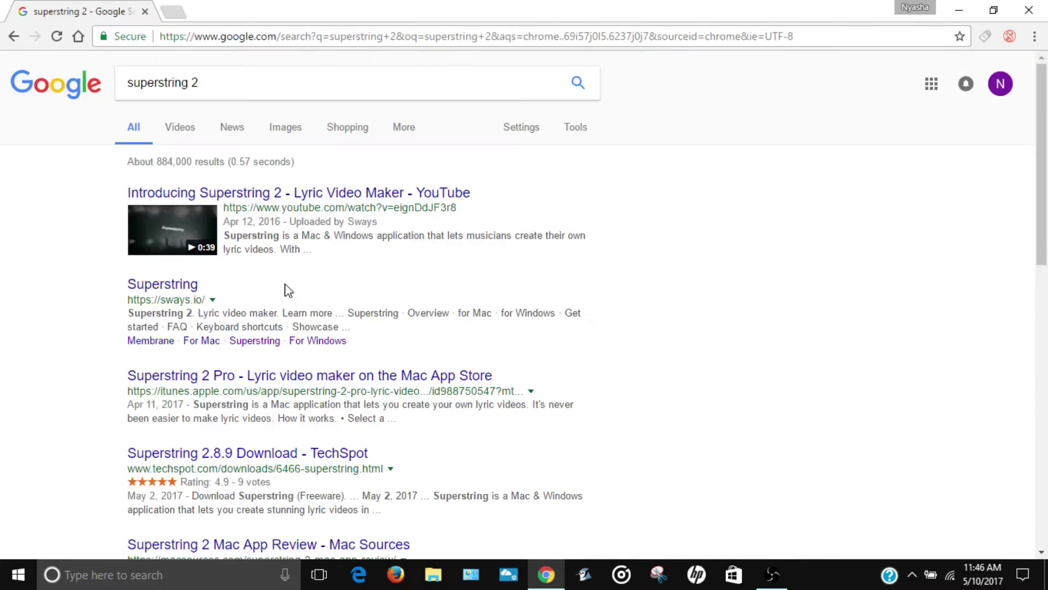
pyautogui.scroll(-1, 265, 303)
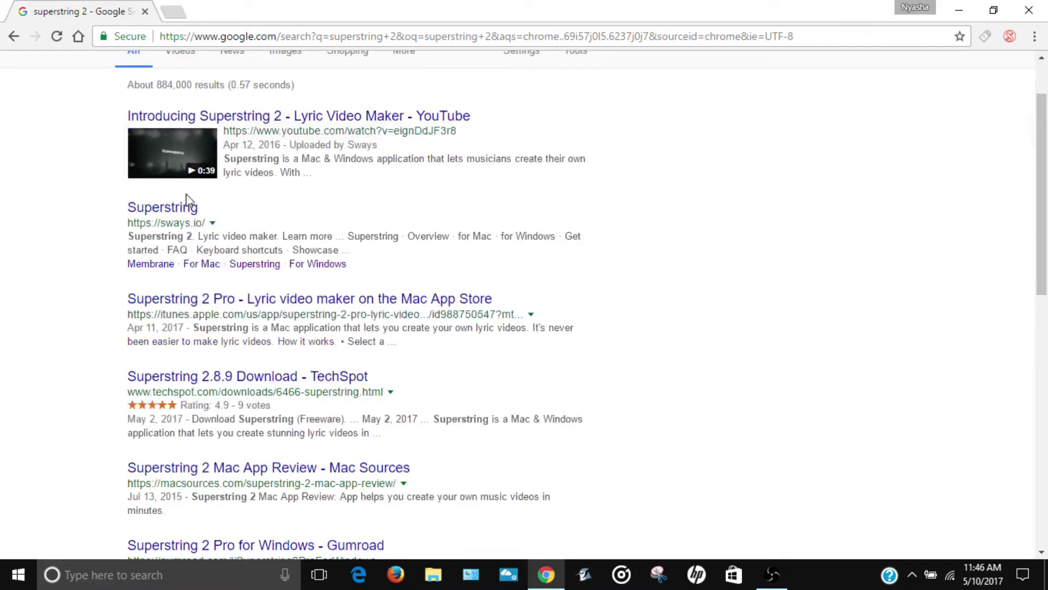
pyautogui.click(186, 210)
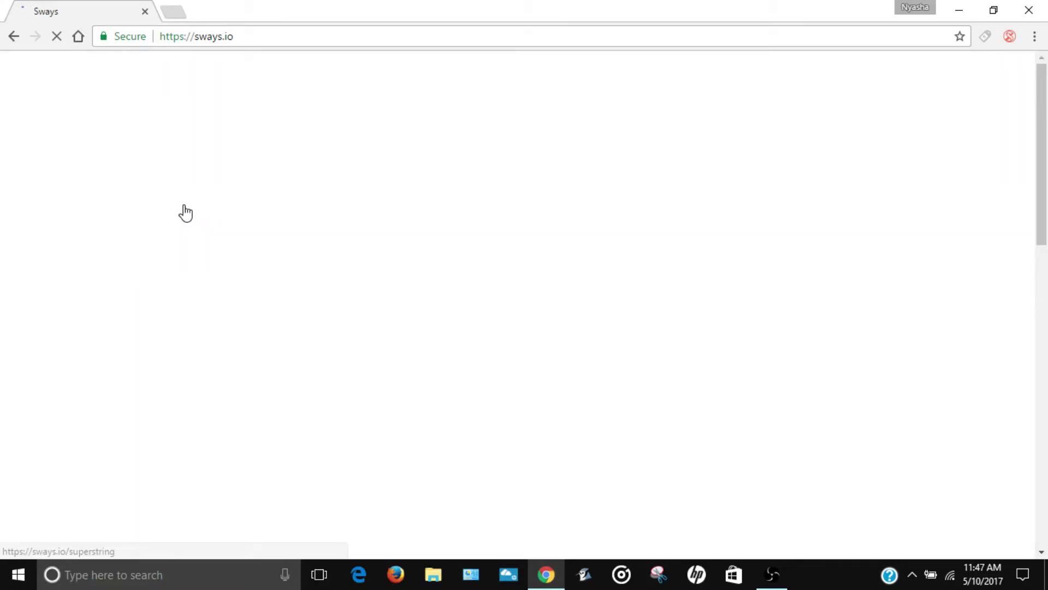
# Open the Superstring for Windows page, review the edition comparison and system requirements, and download the free Superstring 2
pyautogui.scroll(-10, 186, 213)
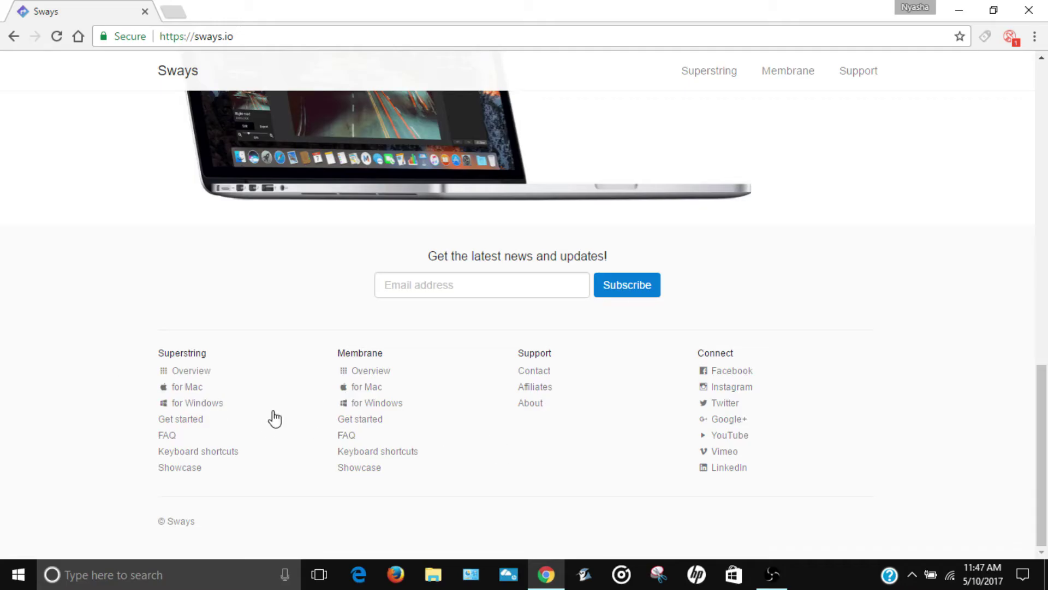
pyautogui.click(202, 406)
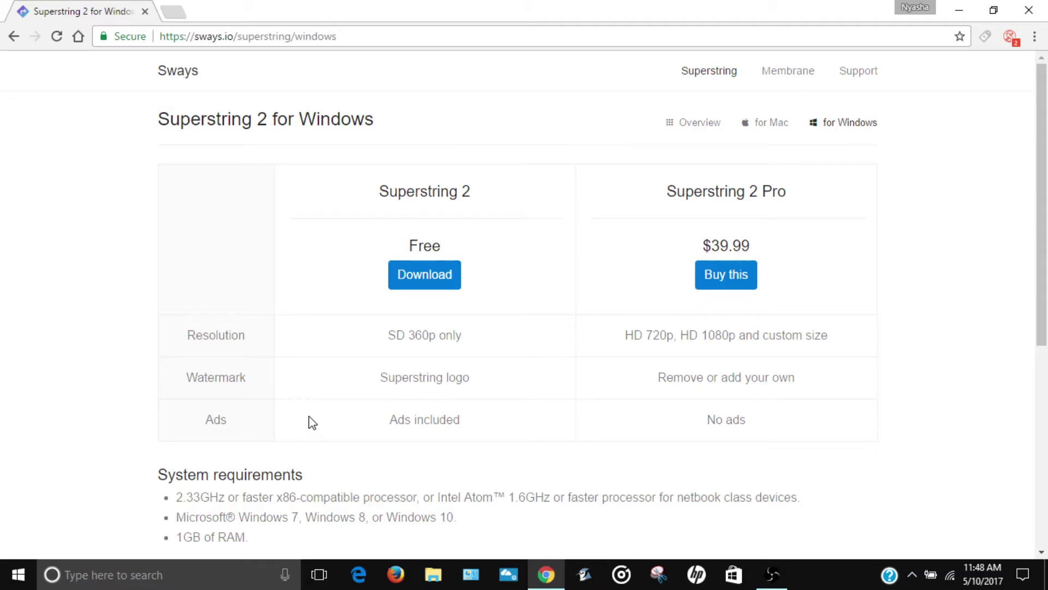
pyautogui.scroll(-3, 311, 423)
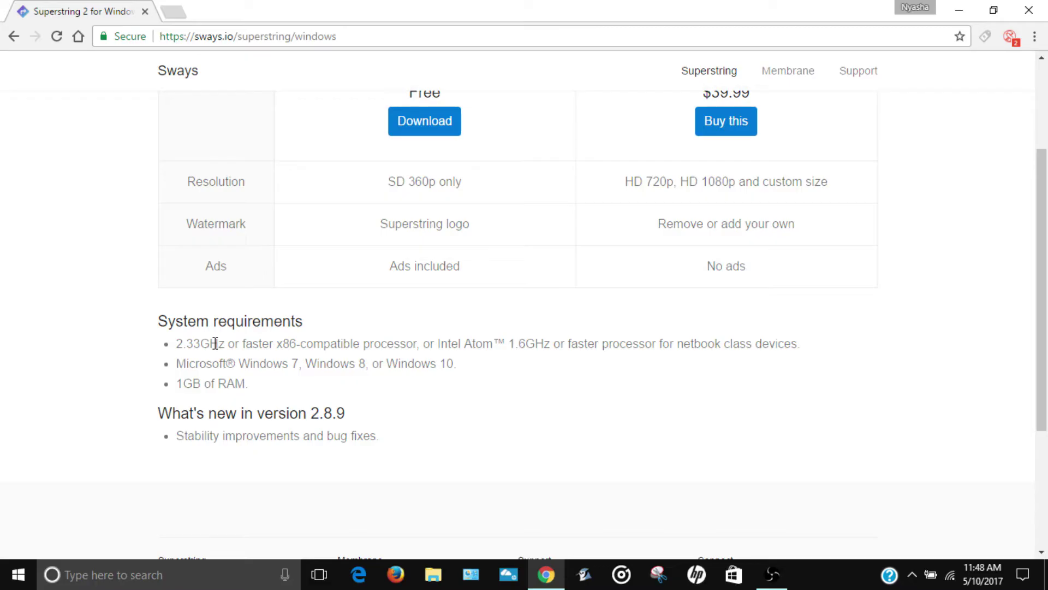
pyautogui.scroll(3, 425, 415)
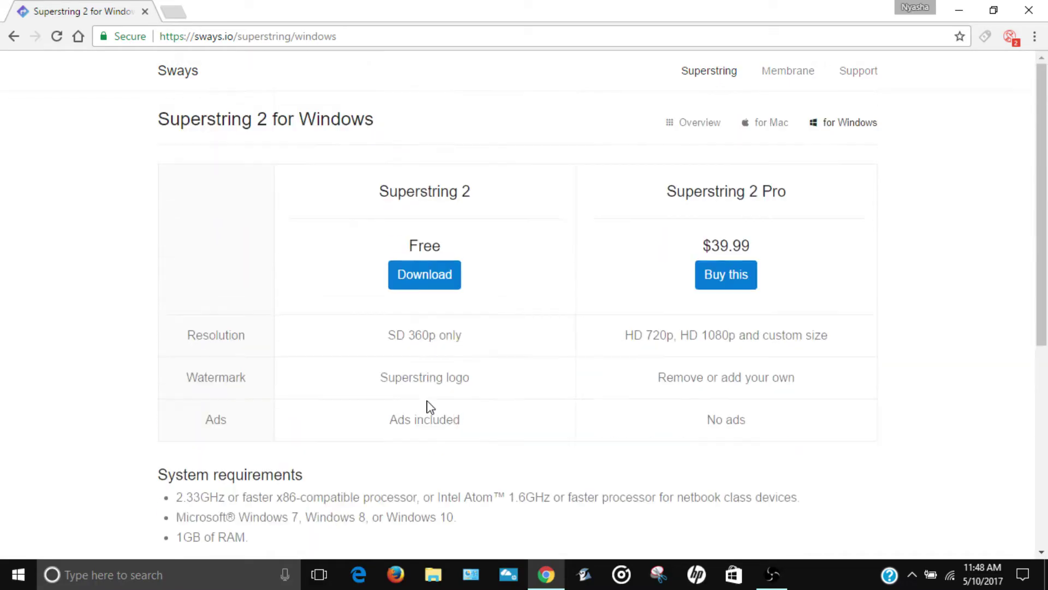
pyautogui.click(405, 279)
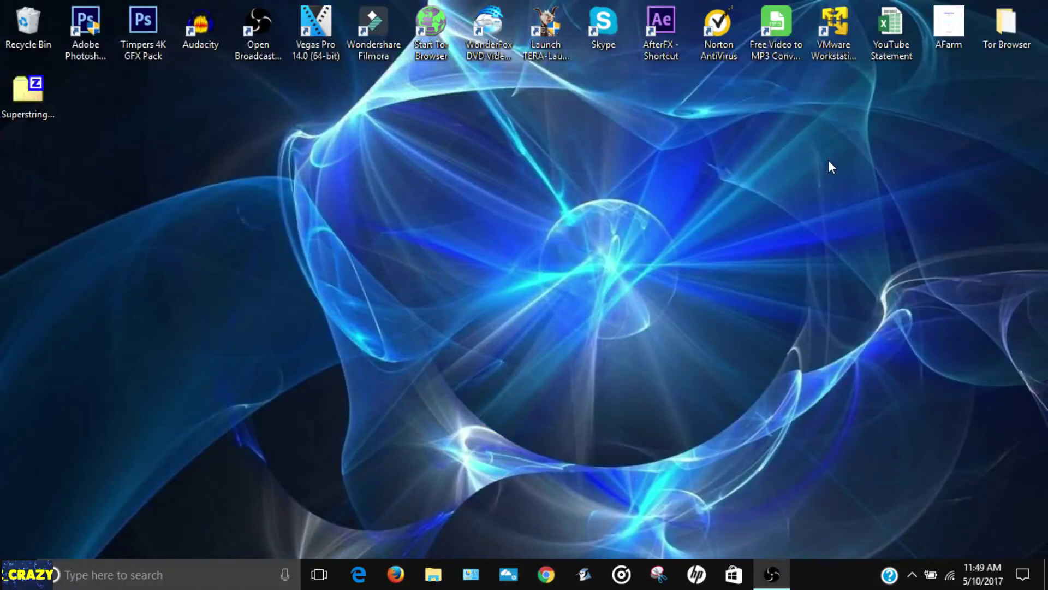
# Move the Superstring2.8.9.exe archive lower on the desktop and extract it there with 7-Zip
pyautogui.moveTo(21, 103); pyautogui.dragTo(20, 189)
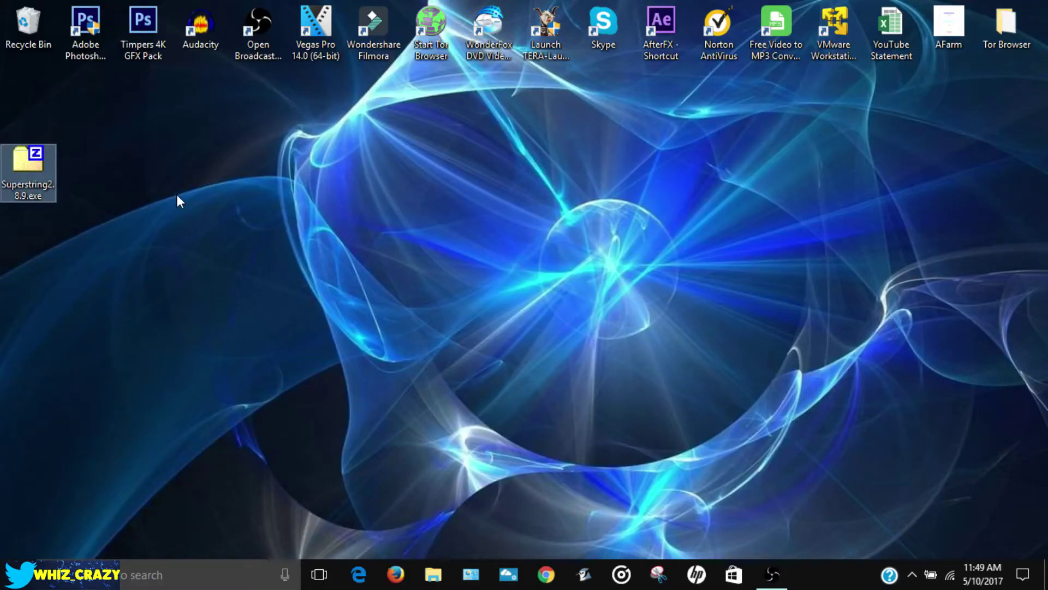
pyautogui.rightClick(42, 176)
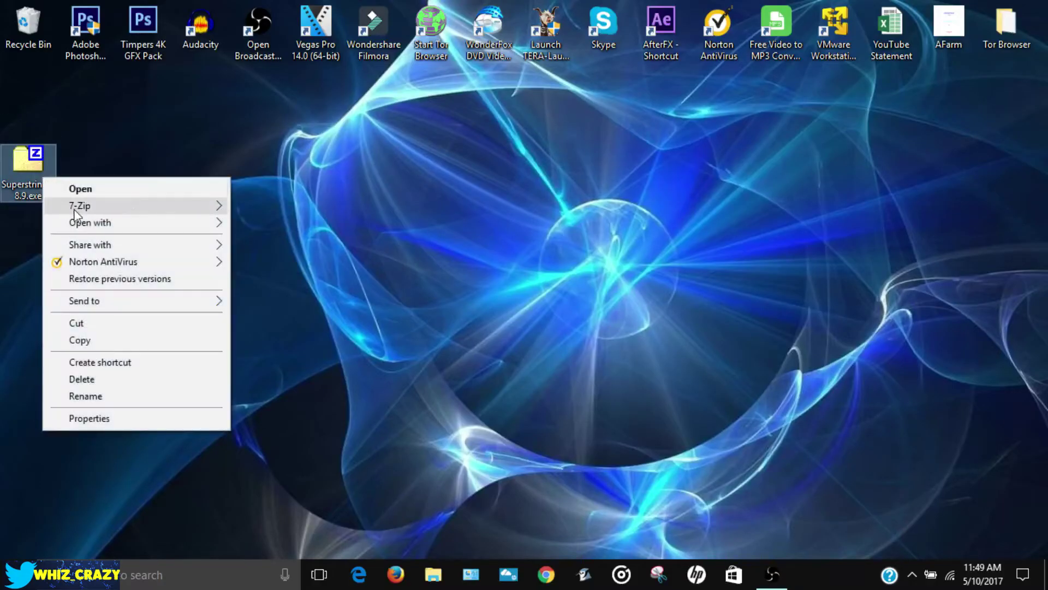
pyautogui.moveTo(112, 209)
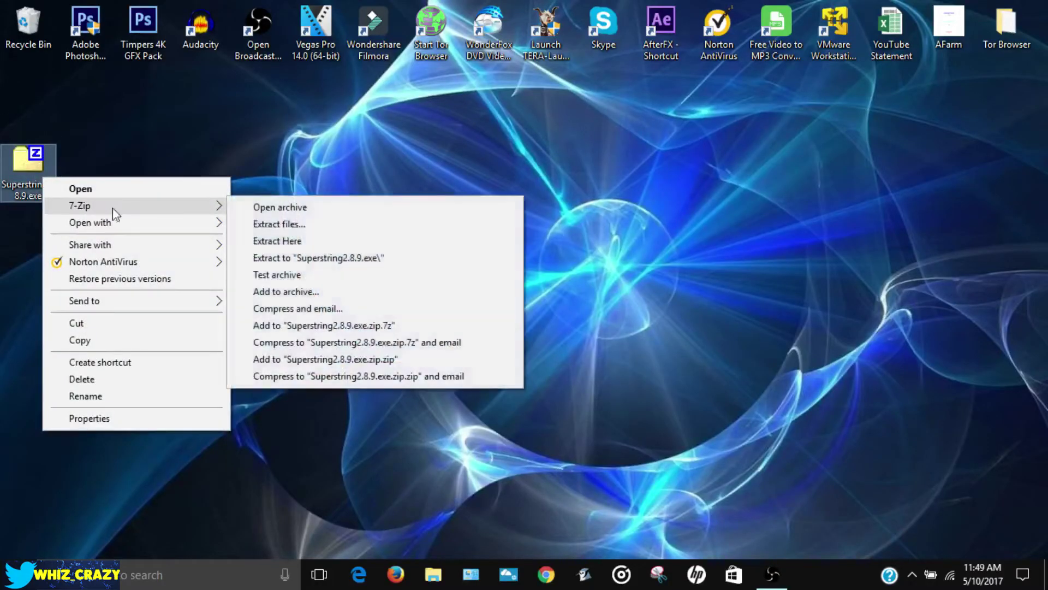
pyautogui.click(304, 242)
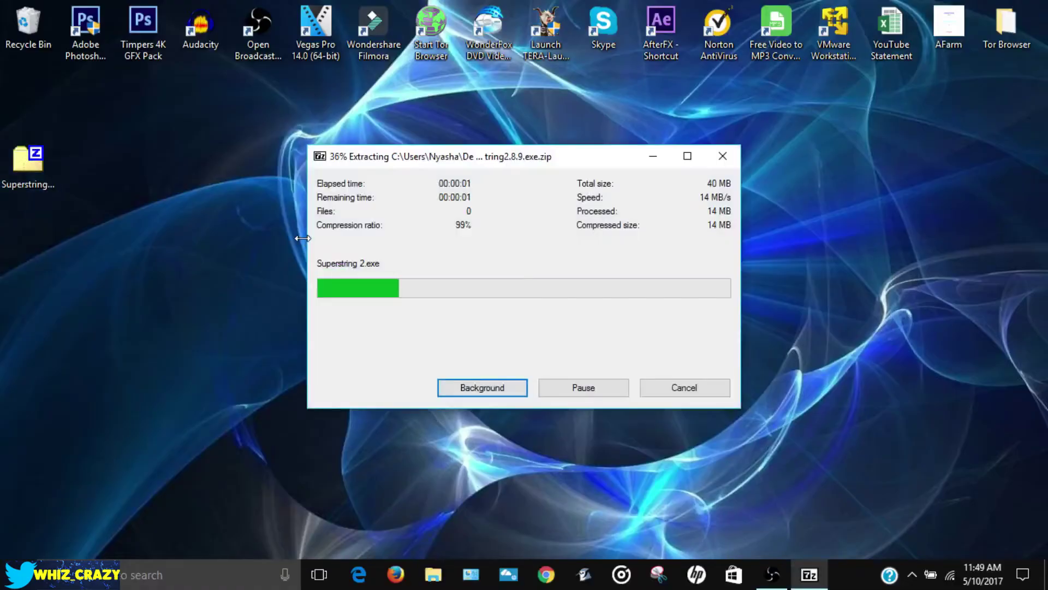
# Run the extracted Superstring 2 installer, allow it in Norton, and install it with the default preferences and location
pyautogui.moveTo(27, 93); pyautogui.dragTo(62, 242)
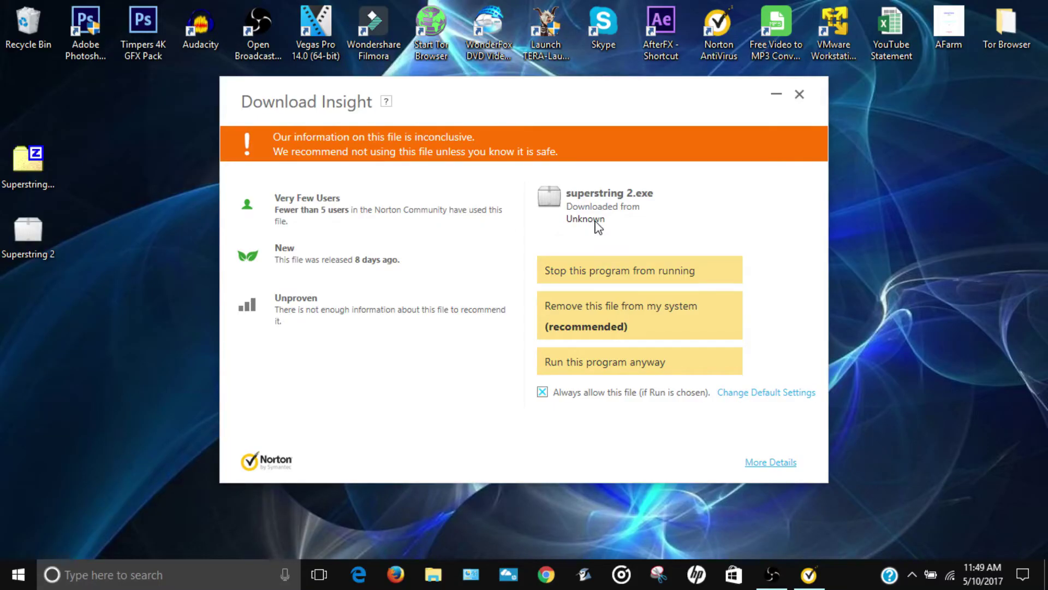
pyautogui.click(608, 363)
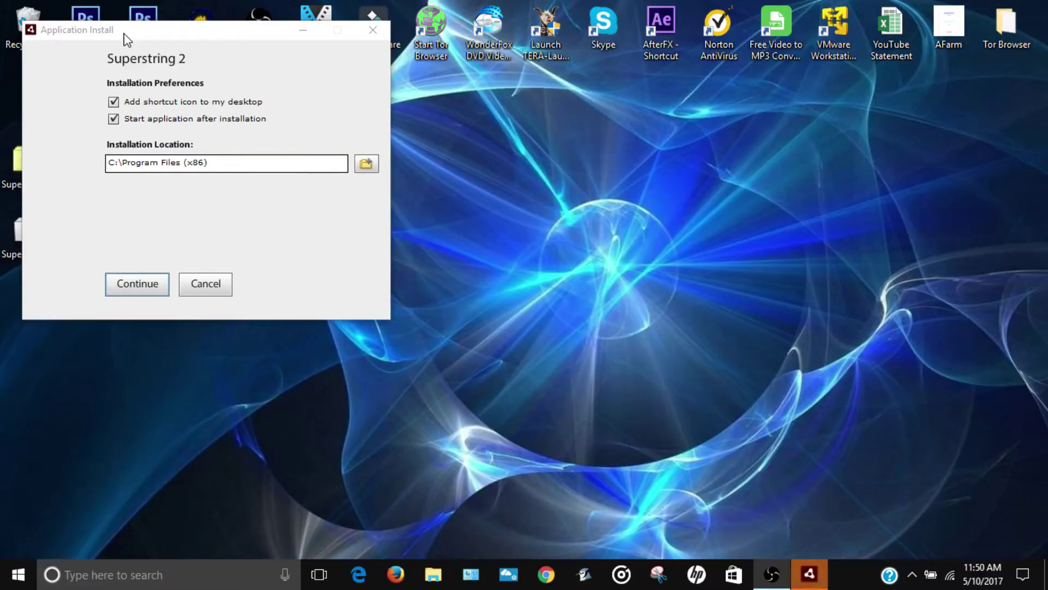
pyautogui.moveTo(125, 34); pyautogui.dragTo(346, 102)
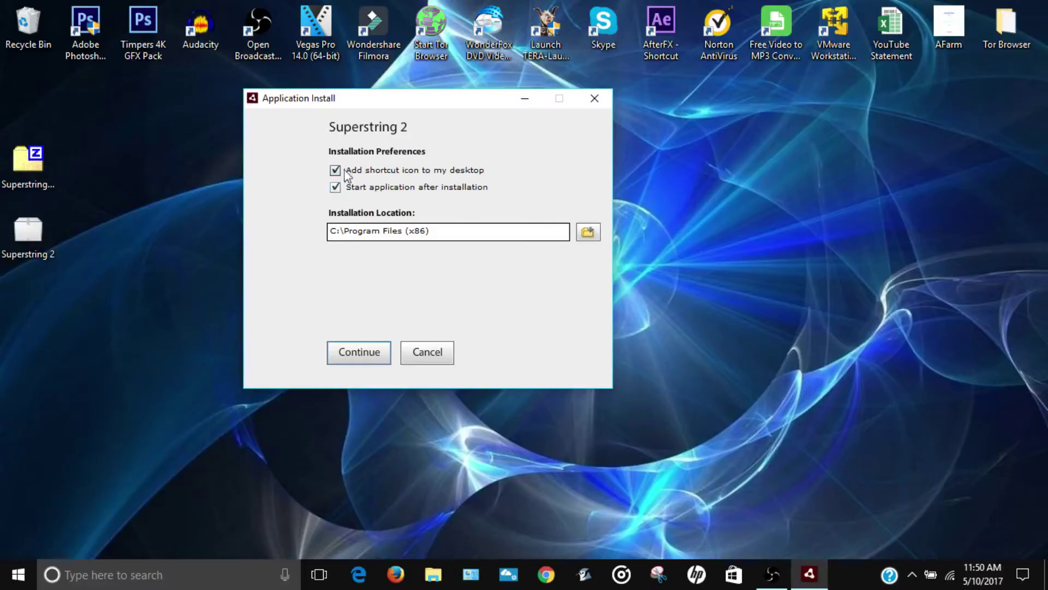
pyautogui.click(350, 354)
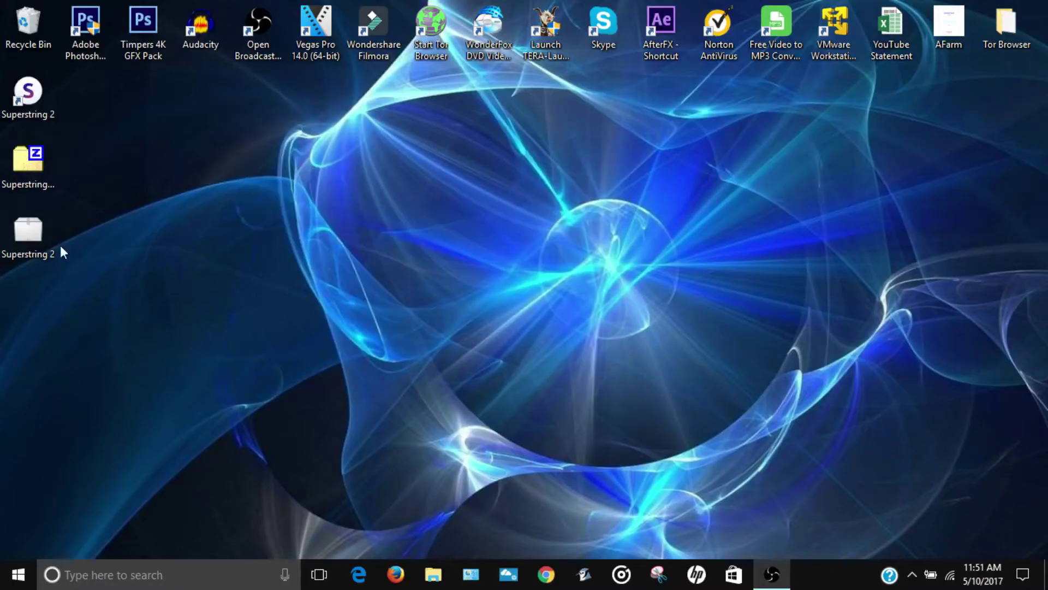
# Launch Superstring 2 from its desktop shortcut and dismiss the news subscription dialog
pyautogui.moveTo(22, 100); pyautogui.dragTo(143, 222)
pyautogui.moveTo(157, 175); pyautogui.dragTo(225, 159)
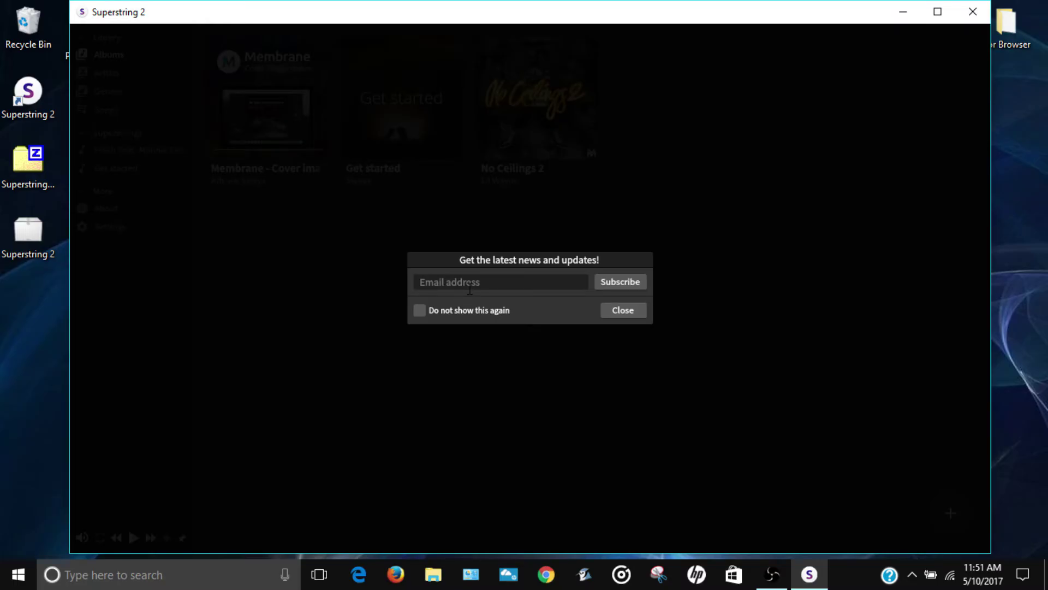
pyautogui.click(618, 314)
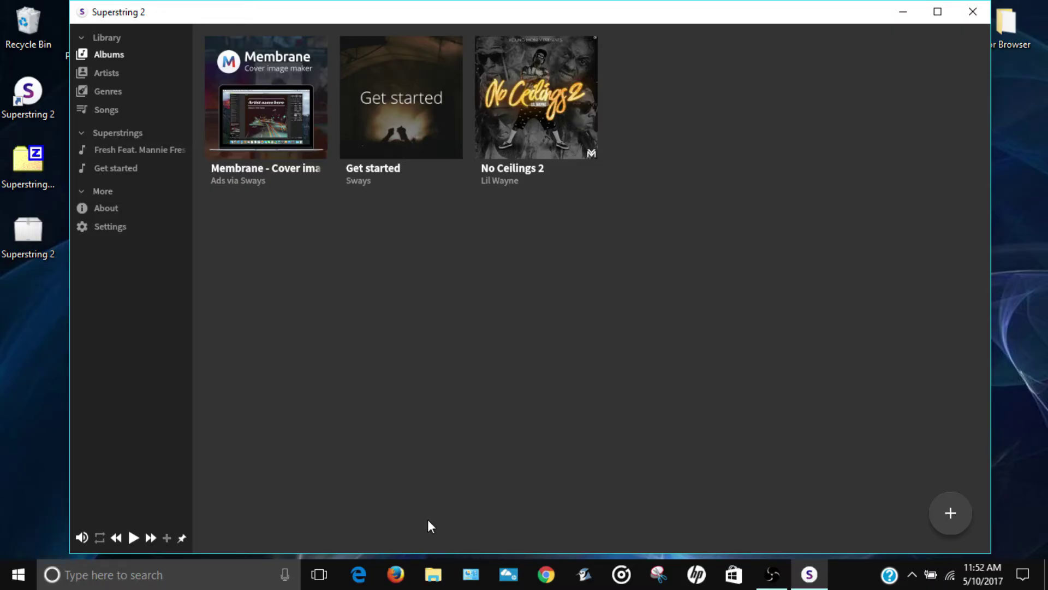
# Import Lil Wayne's track 05, Cross Me, from the Music folder into the Superstring library and minimize File Explorer
pyautogui.click(433, 573)
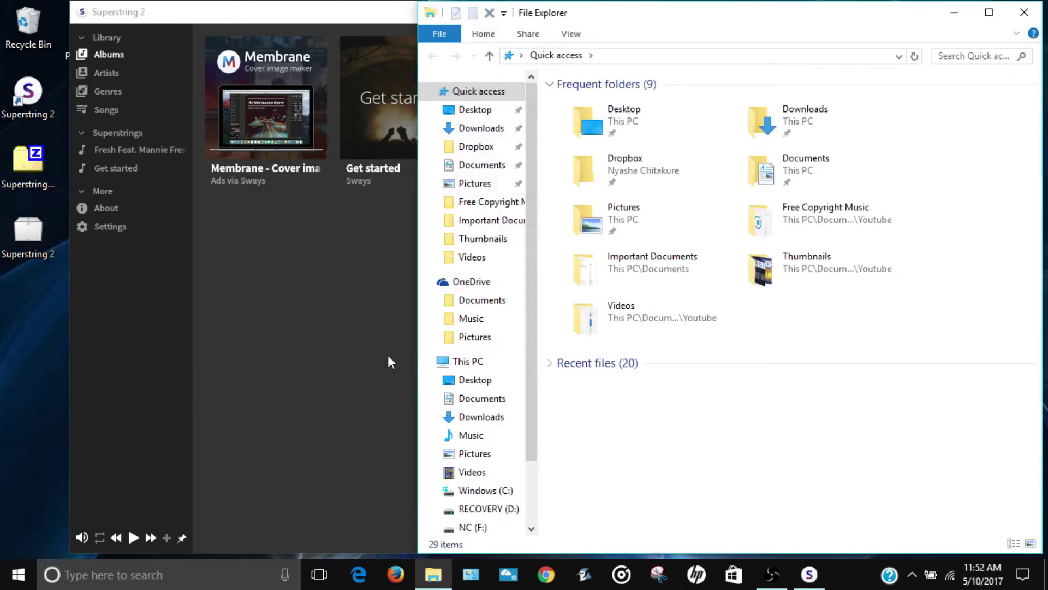
pyautogui.click(447, 435)
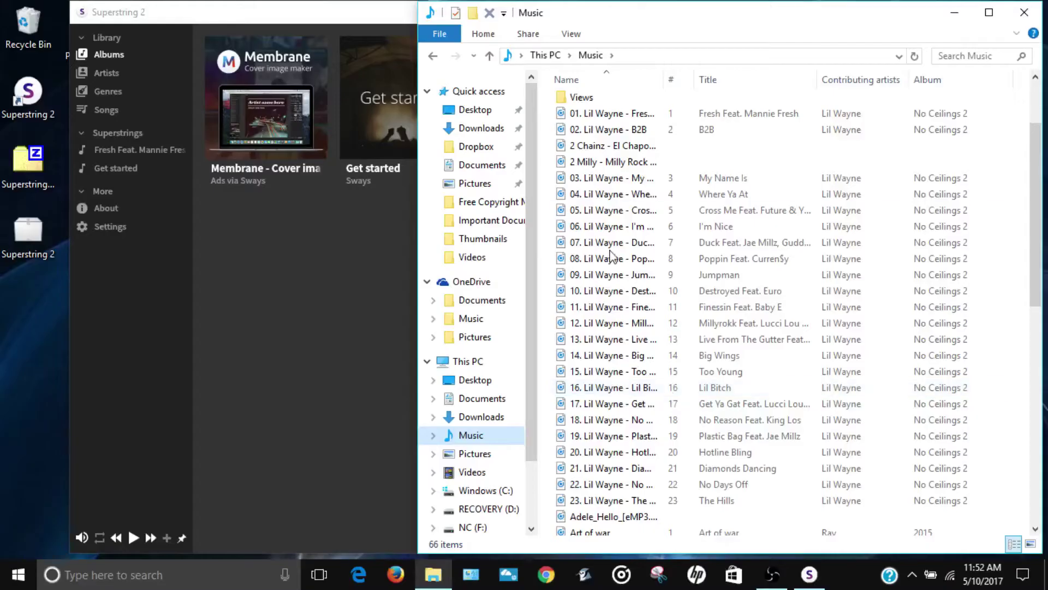
pyautogui.click(621, 219)
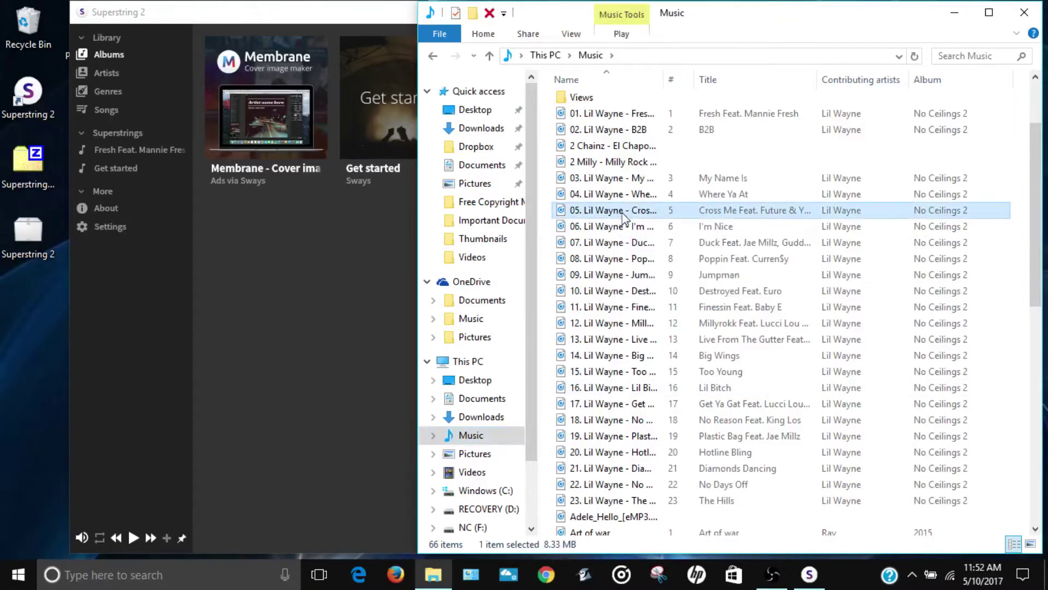
pyautogui.moveTo(676, 215); pyautogui.dragTo(270, 284)
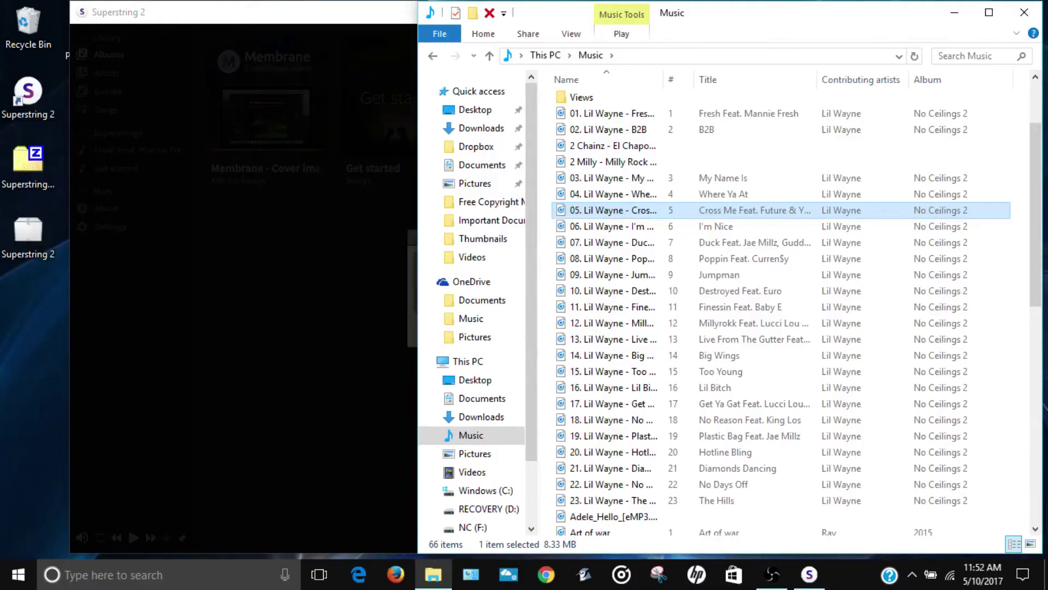
pyautogui.click(954, 12)
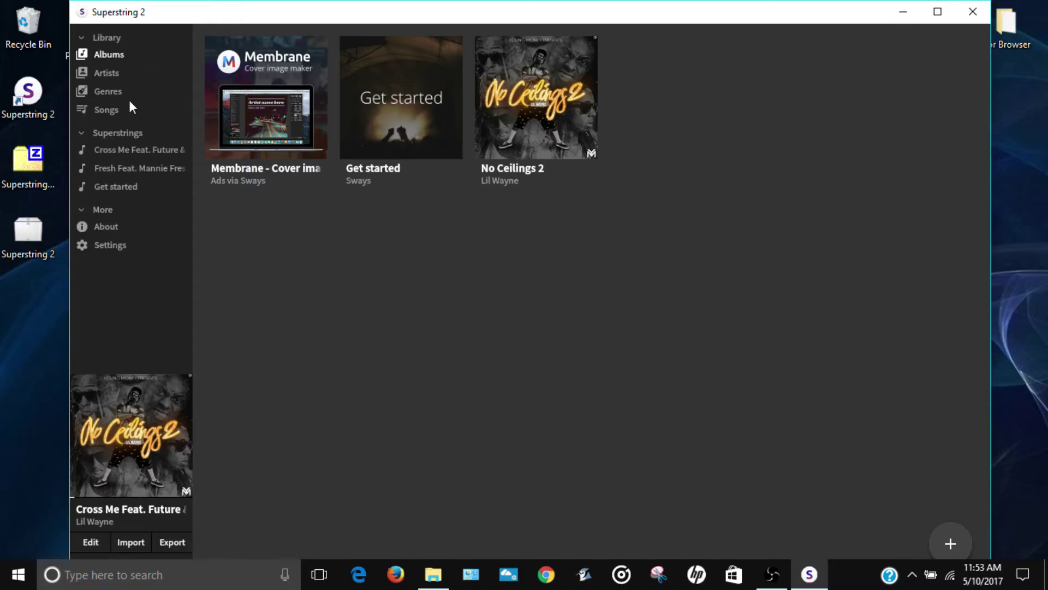
# View the options for adding songs to the library without adding any, and look at the No Ceilings 2 album's songs
pyautogui.click(960, 541)
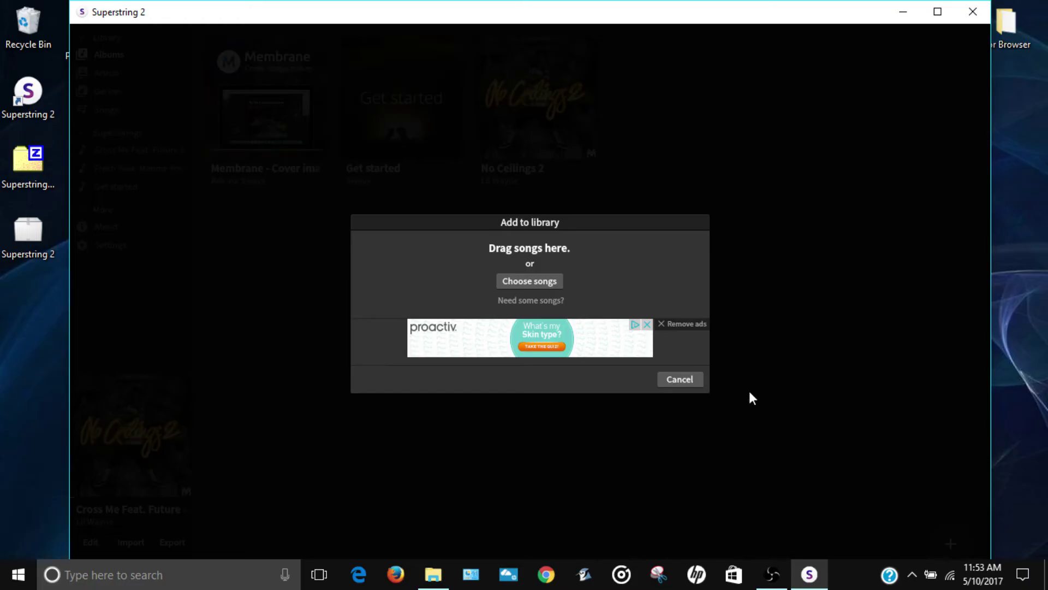
pyautogui.click(684, 378)
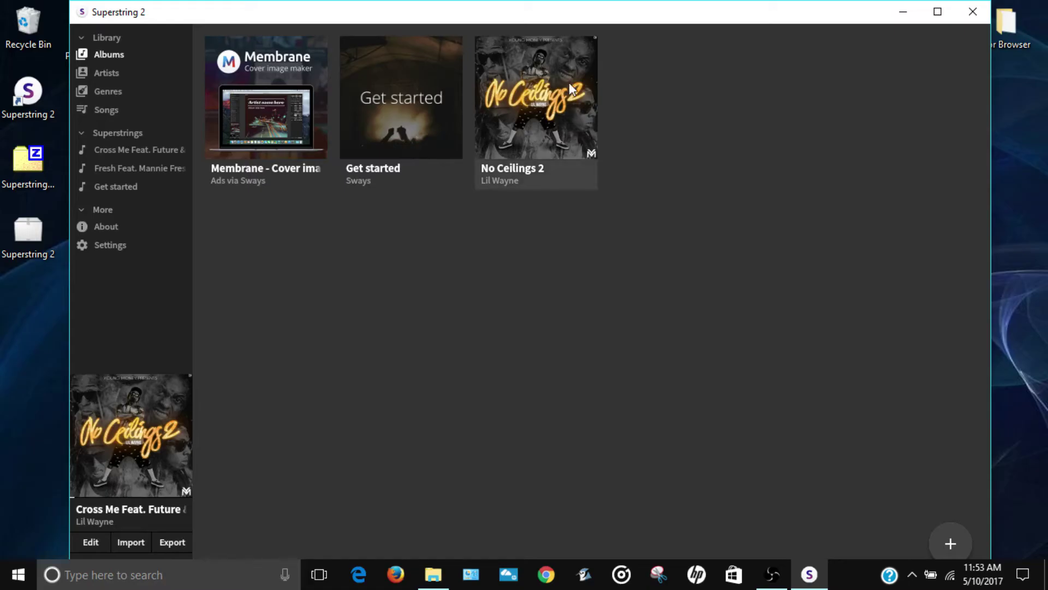
pyautogui.click(537, 112)
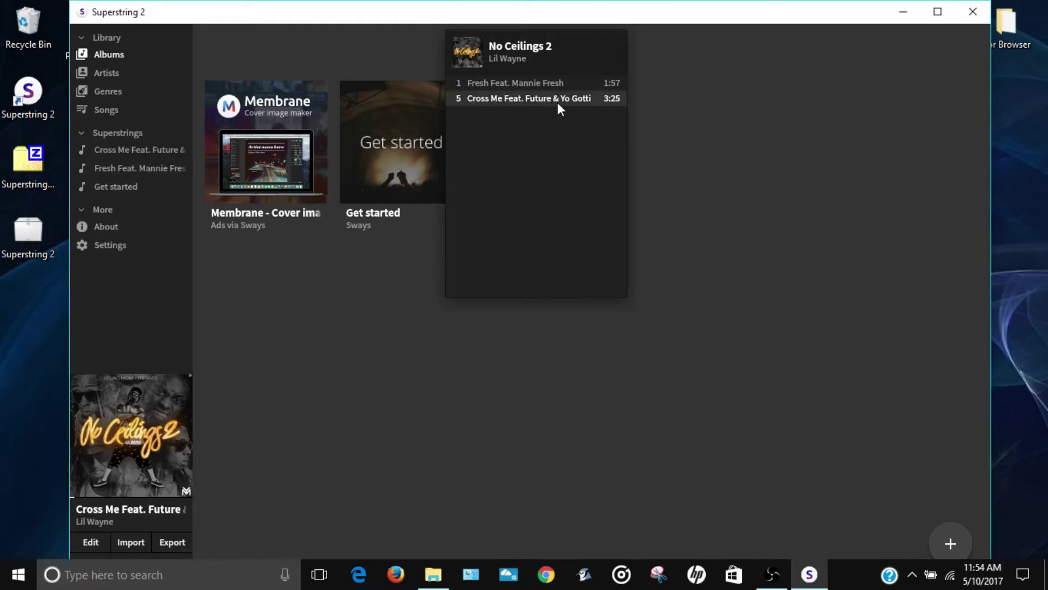
# Open the Cross Me song for editing and replace the first clip's intro text with "That money"
pyautogui.click(87, 541)
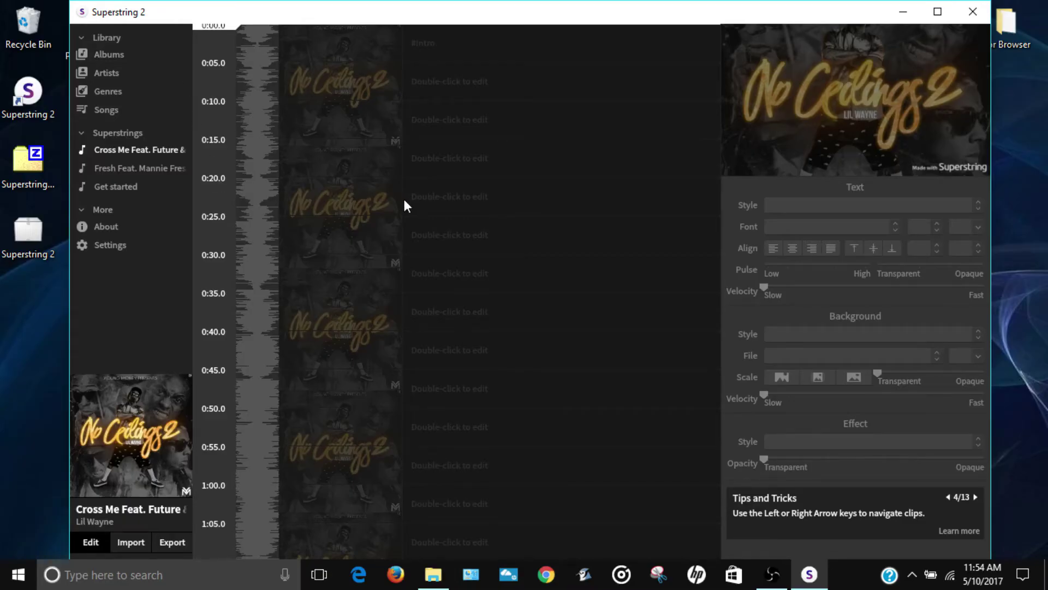
pyautogui.press('Right')
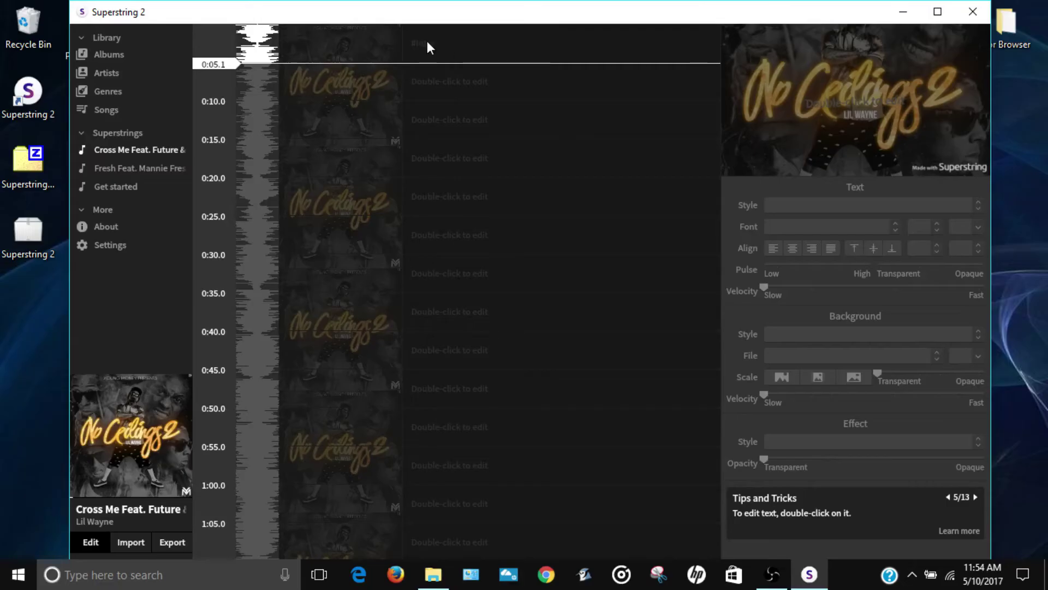
pyautogui.doubleClick(431, 45)
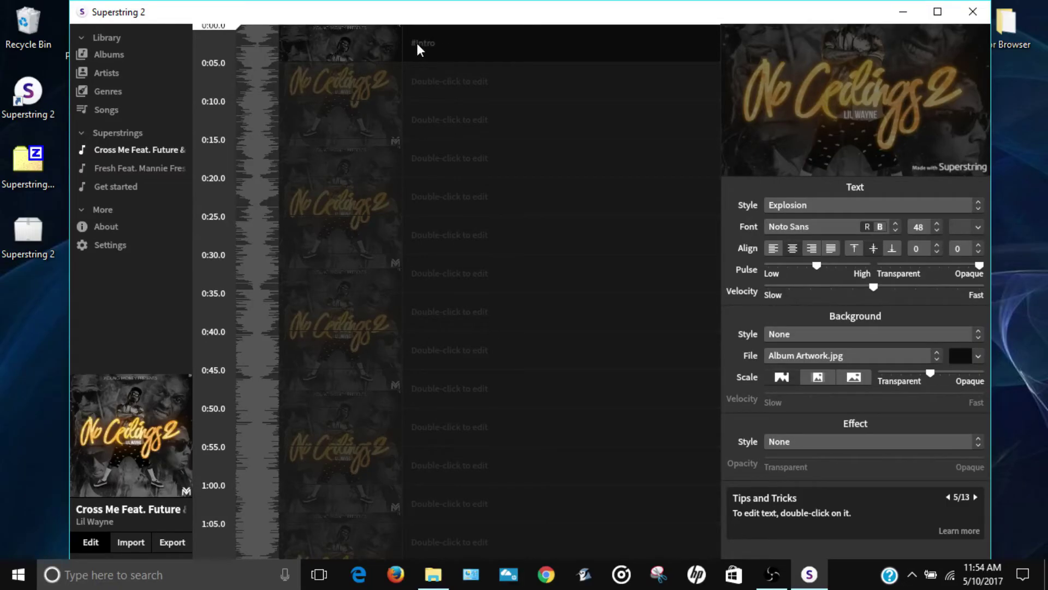
pyautogui.doubleClick(437, 46)
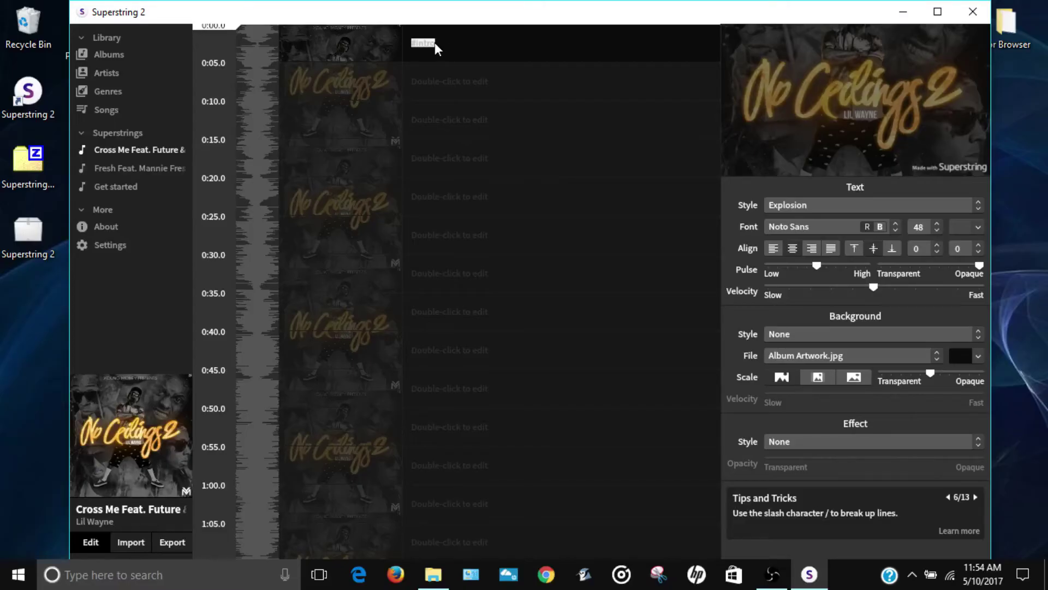
pyautogui.press('BackSpace')
pyautogui.write('That money')
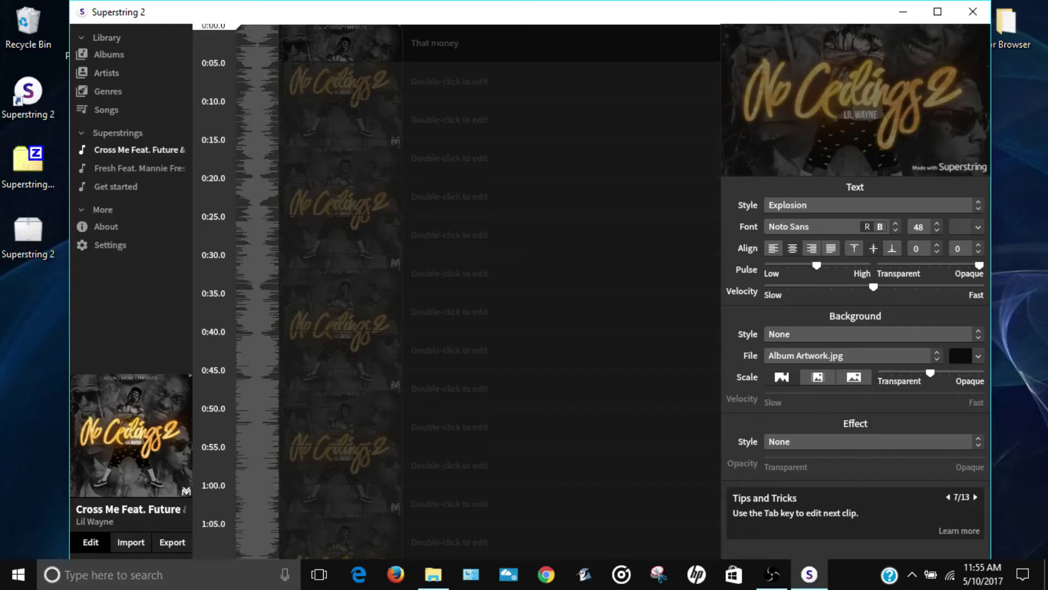
# Check the editable text of the second and third clips and look through the remaining clips on the song's timeline
pyautogui.click(435, 86)
pyautogui.doubleClick(436, 86)
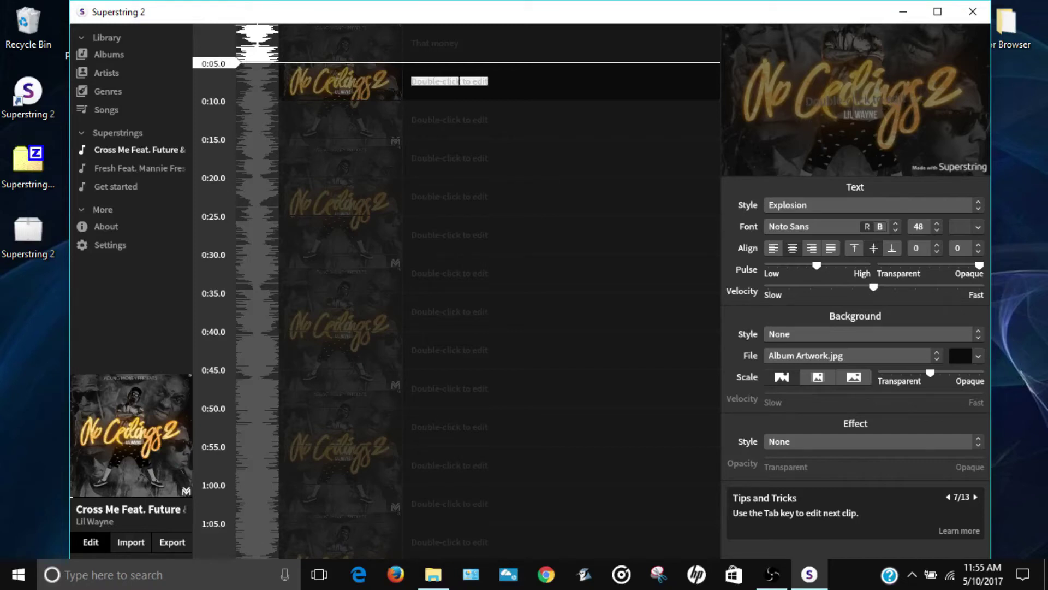
pyautogui.doubleClick(433, 130)
pyautogui.scroll(-5, 469, 219)
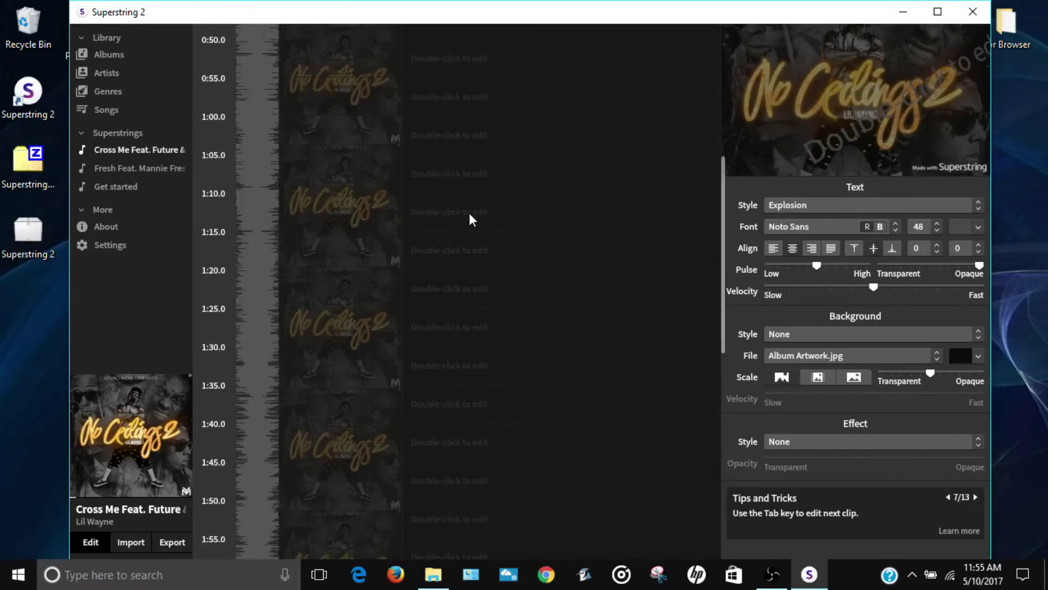
pyautogui.scroll(-10, 469, 219)
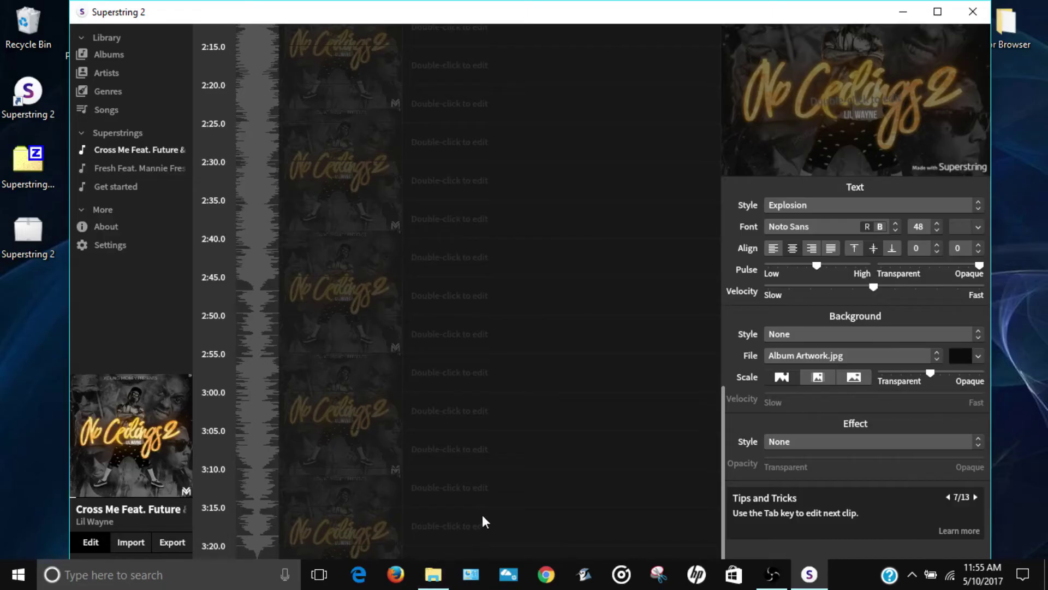
pyautogui.scroll(8, 522, 284)
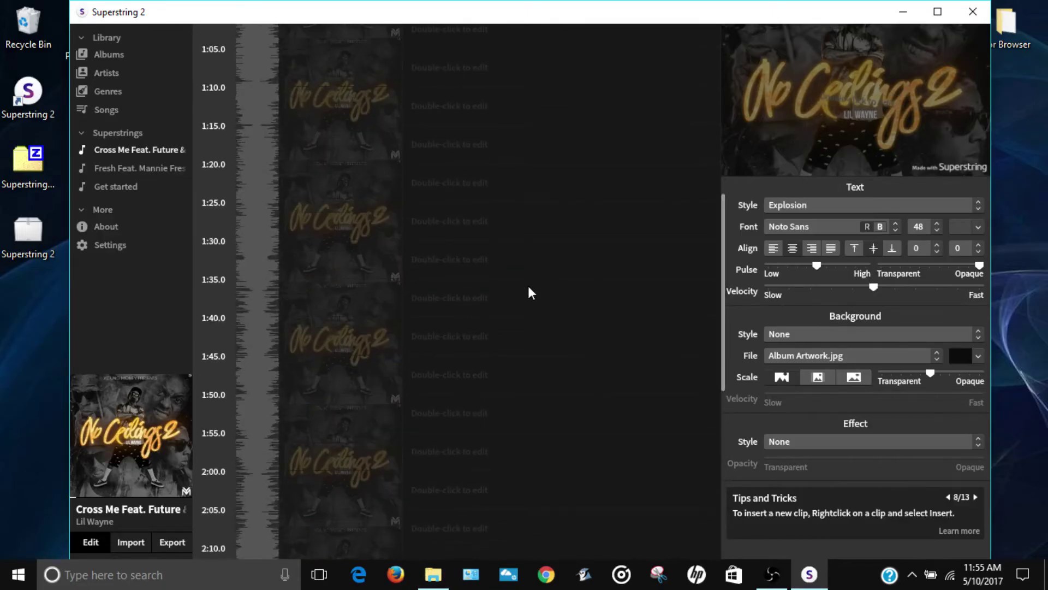
# Set the 0:10 clip's text style to Fade In Out, its font to Dohyeon and its font size to 56
pyautogui.scroll(7, 529, 286)
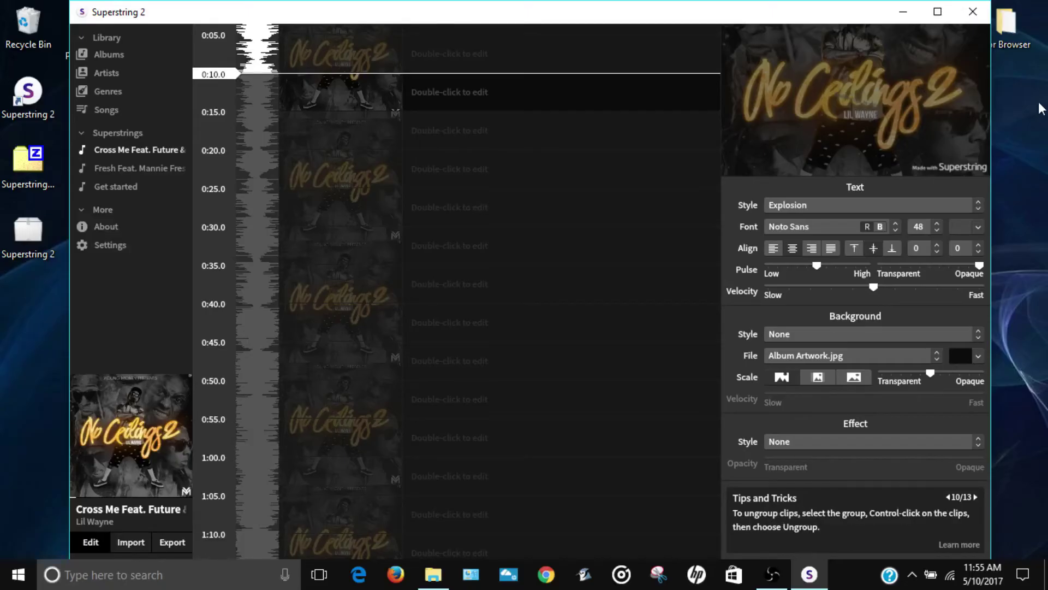
pyautogui.click(977, 205)
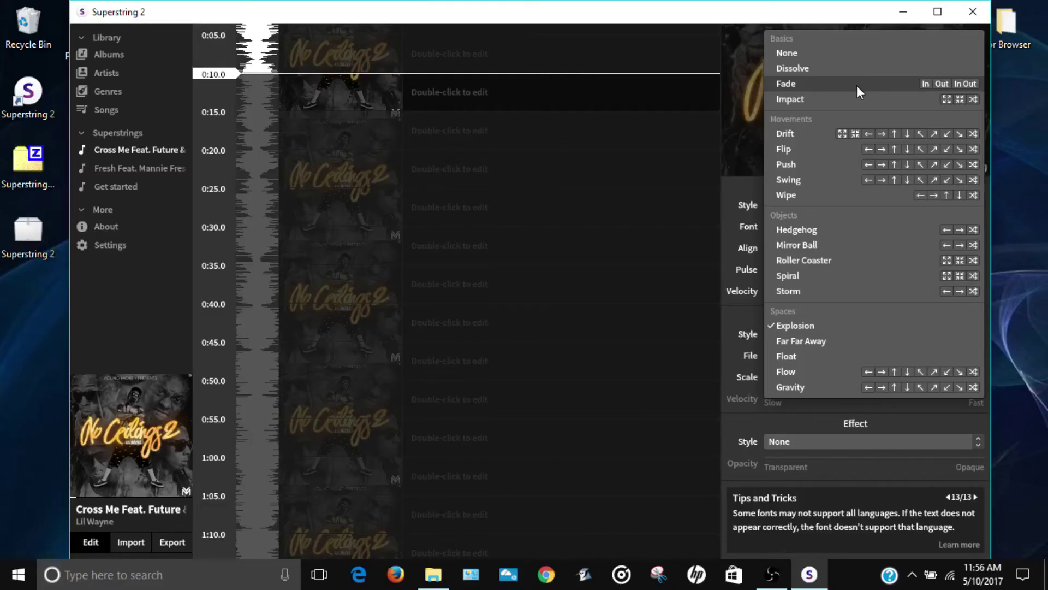
pyautogui.click(857, 85)
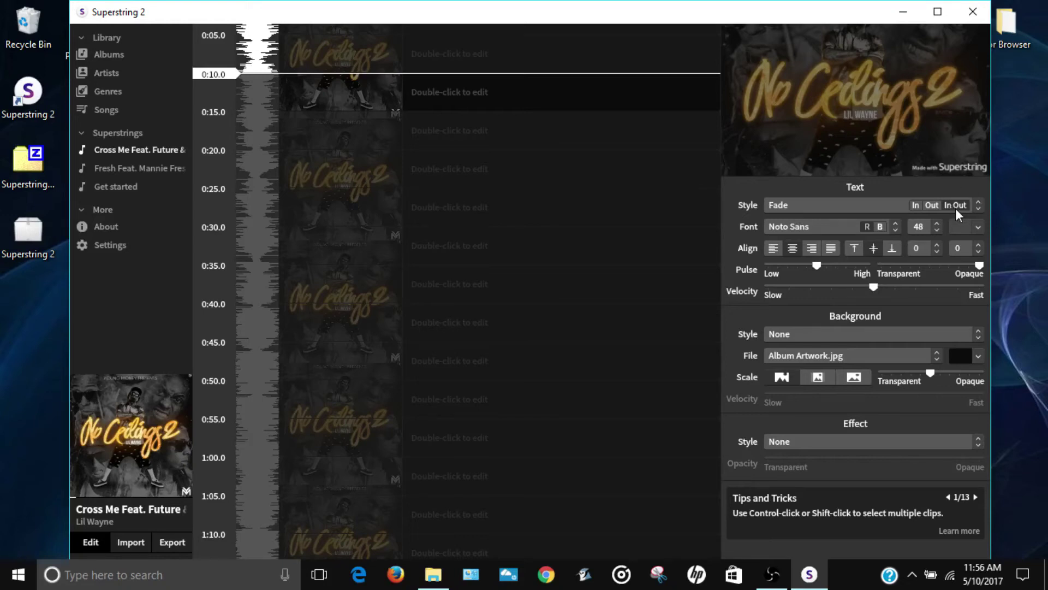
pyautogui.click(897, 227)
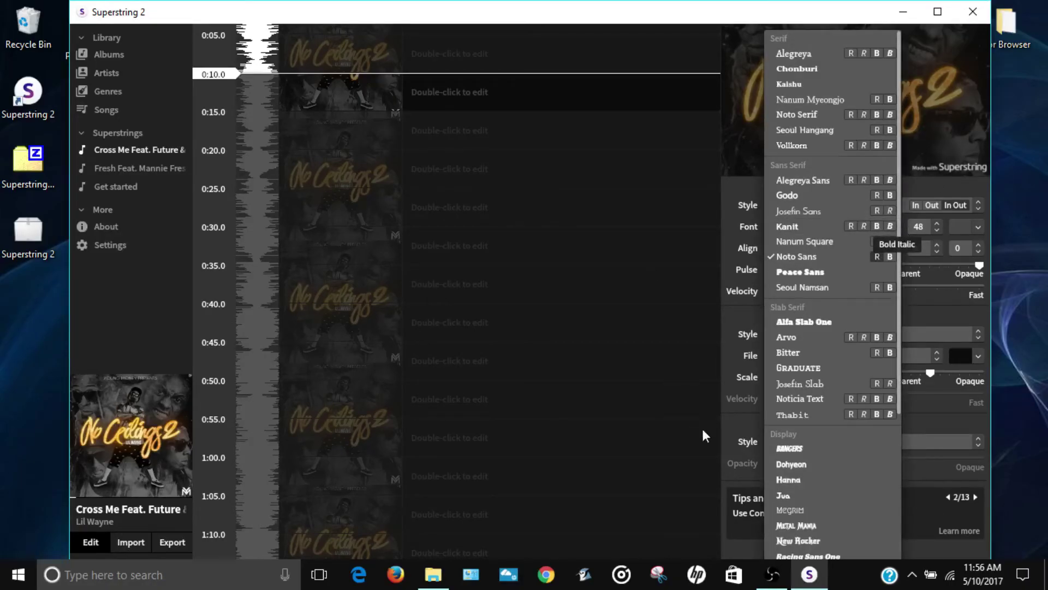
pyautogui.click(823, 464)
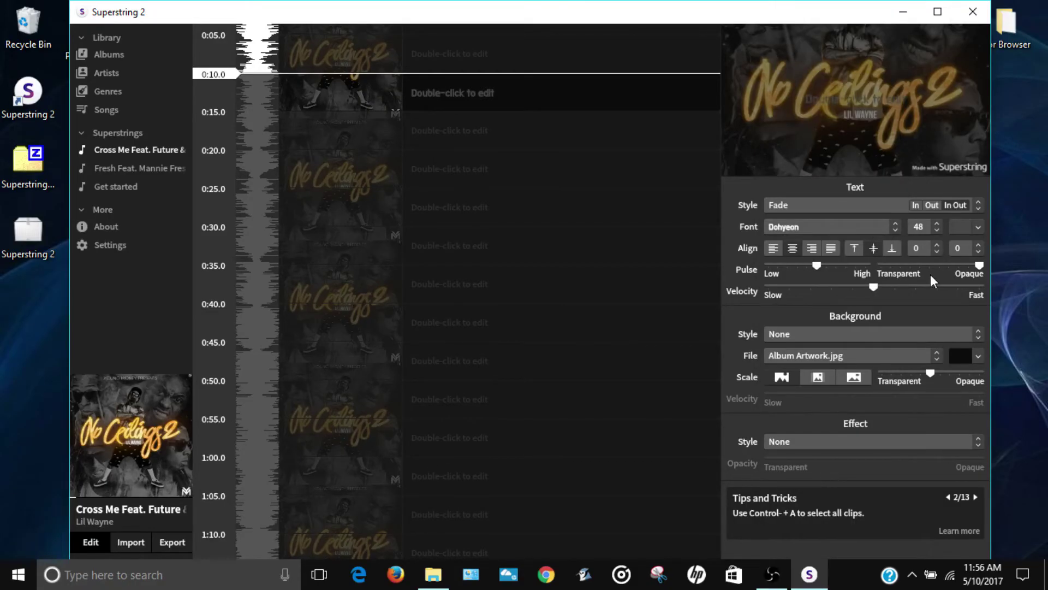
pyautogui.click(937, 222)
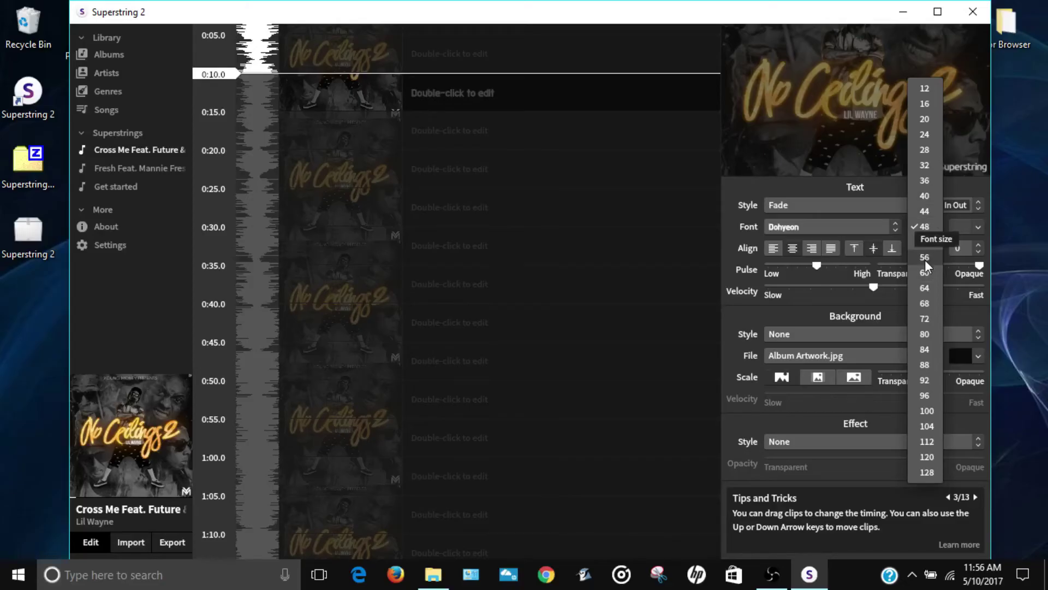
pyautogui.click(925, 259)
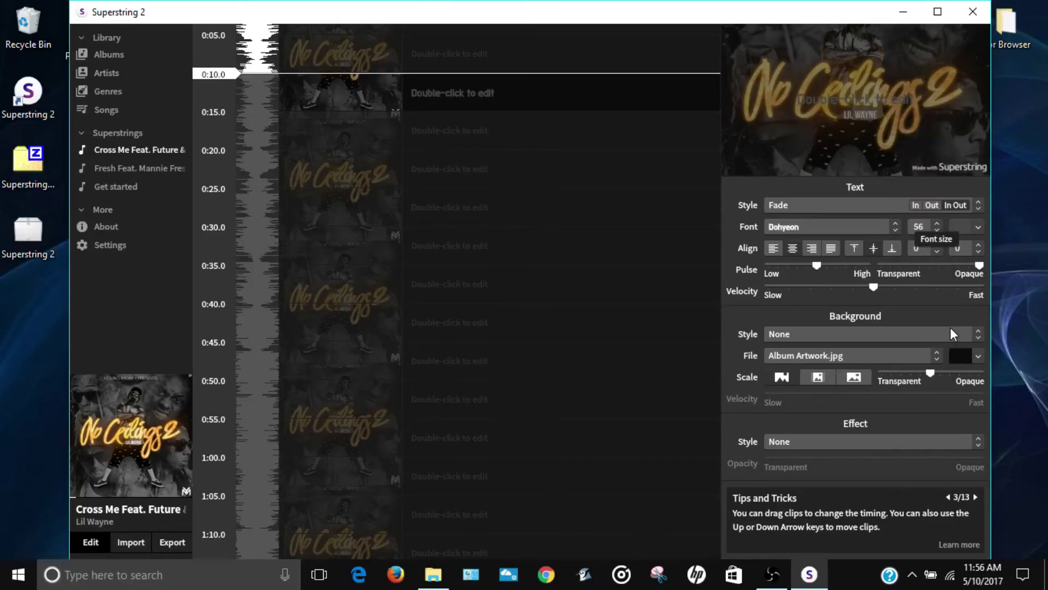
# Color the text of the 0:05 clip and the "That money" clip blue
pyautogui.click(981, 225)
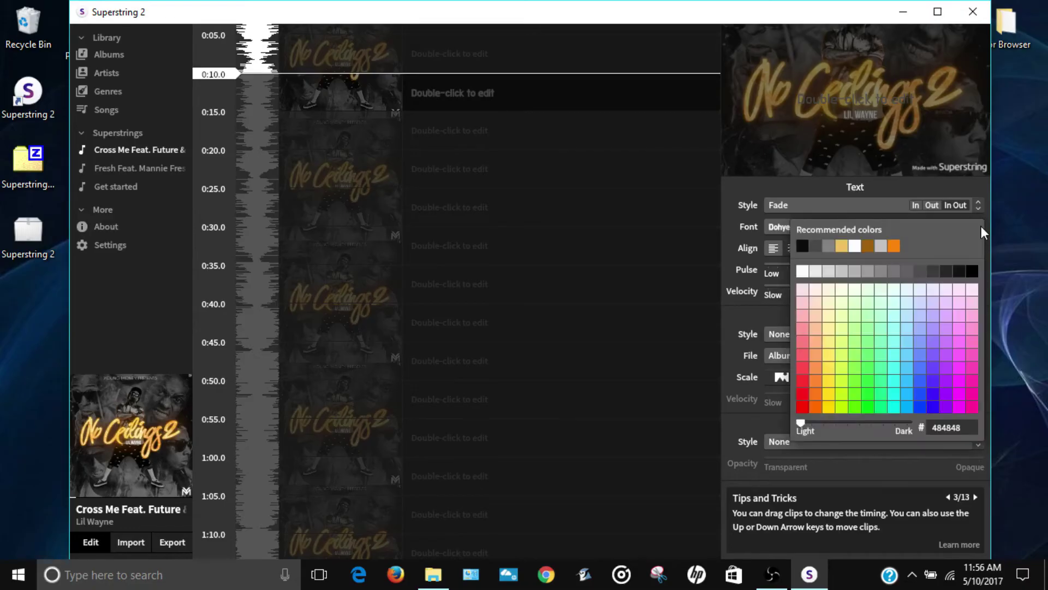
pyautogui.click(980, 224)
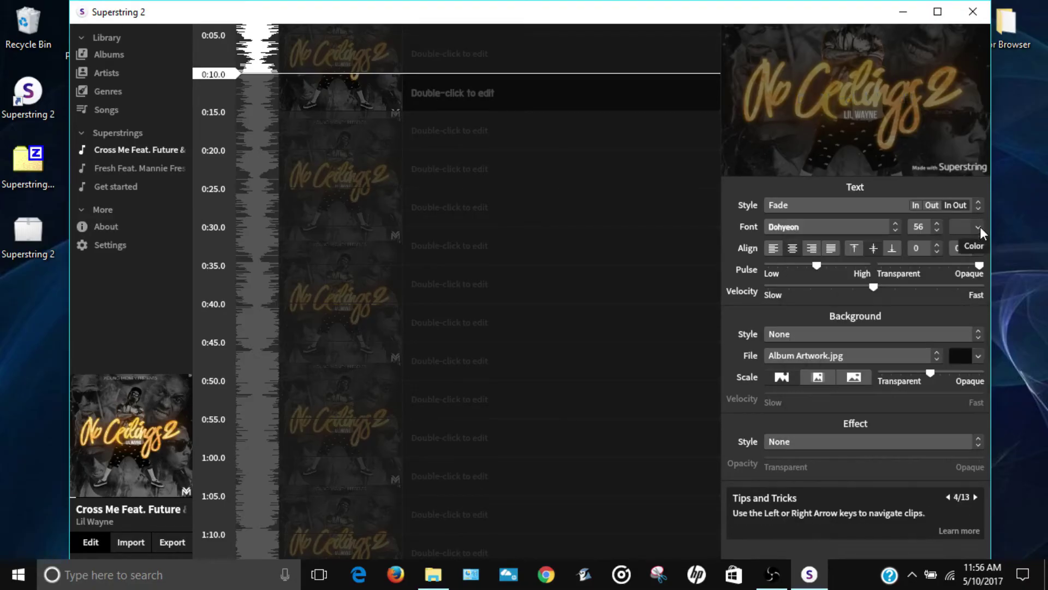
pyautogui.click(981, 226)
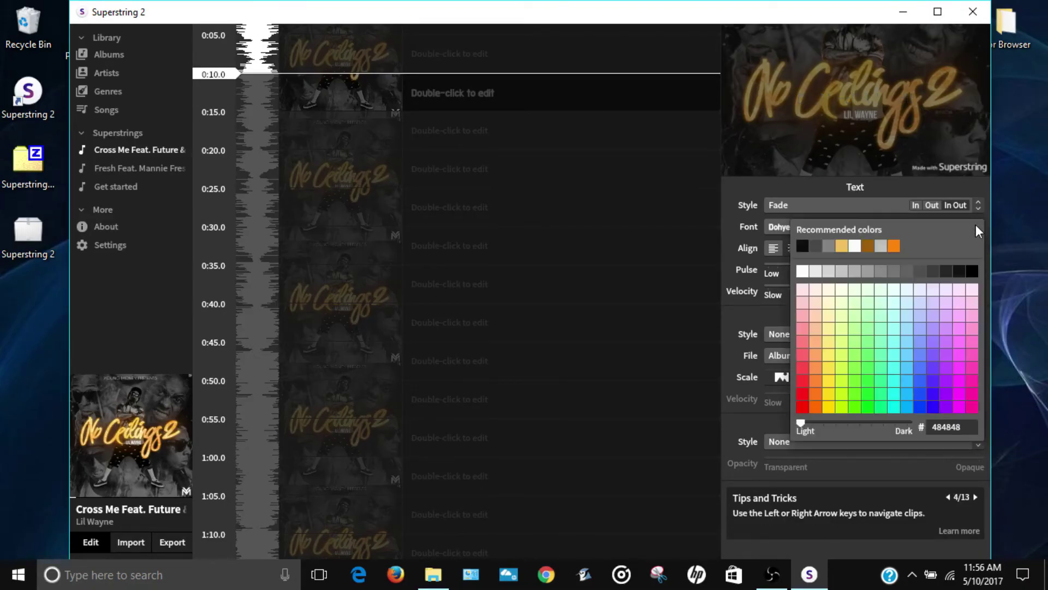
pyautogui.click(922, 408)
pyautogui.scroll(1, 218, 125)
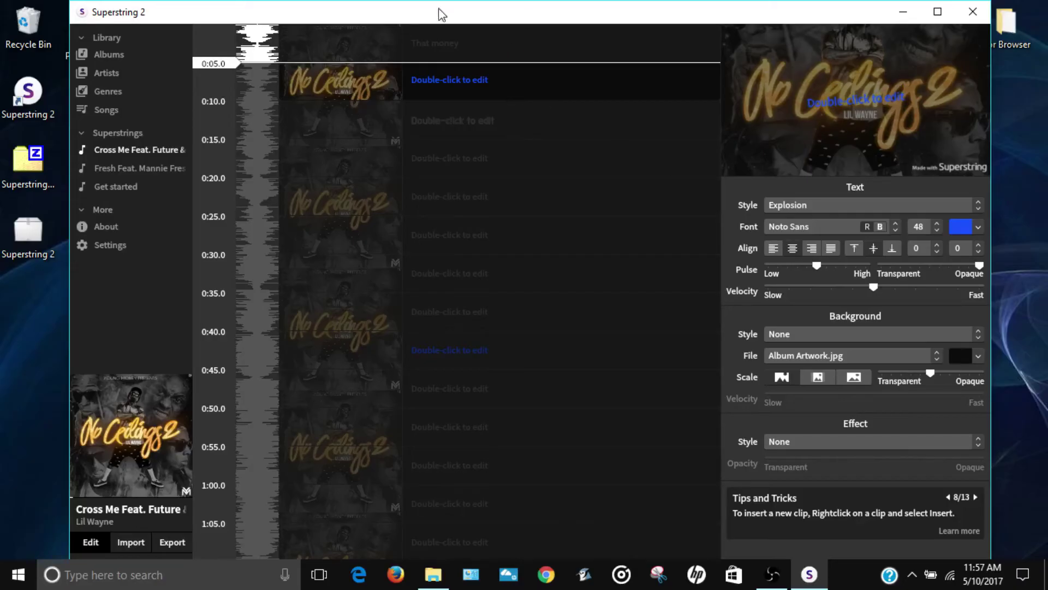
pyautogui.click(446, 44)
pyautogui.click(976, 227)
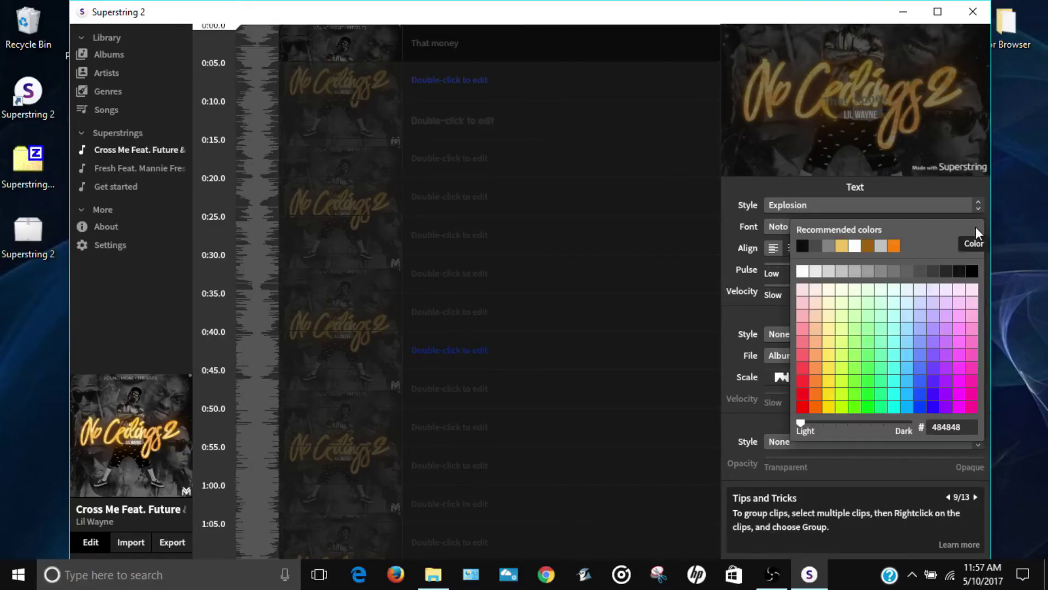
pyautogui.click(918, 380)
# Color the text of the third clip red and the text of the fourth clip pink
pyautogui.click(451, 135)
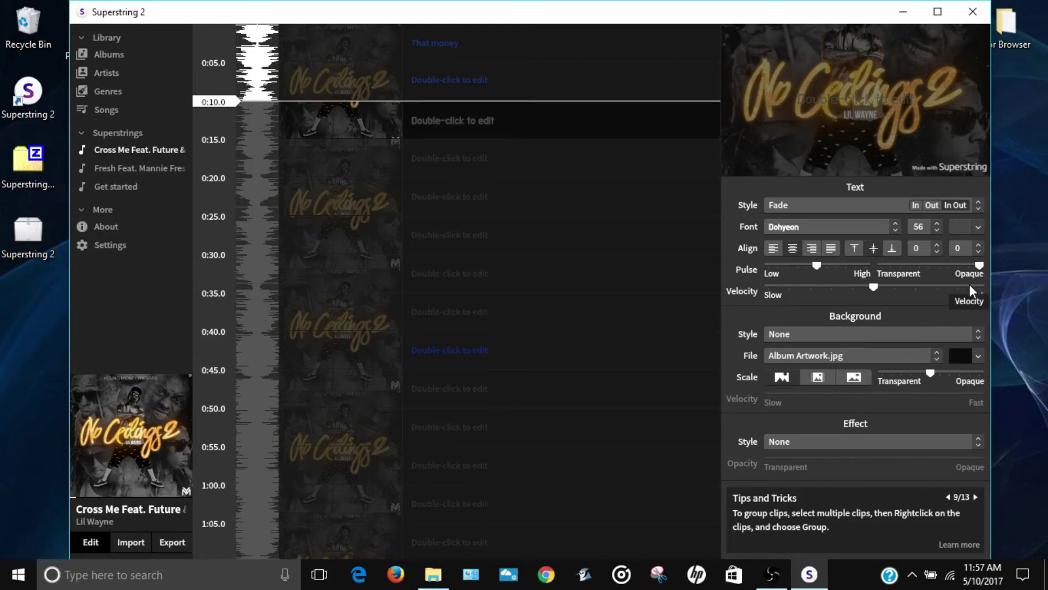
pyautogui.click(978, 228)
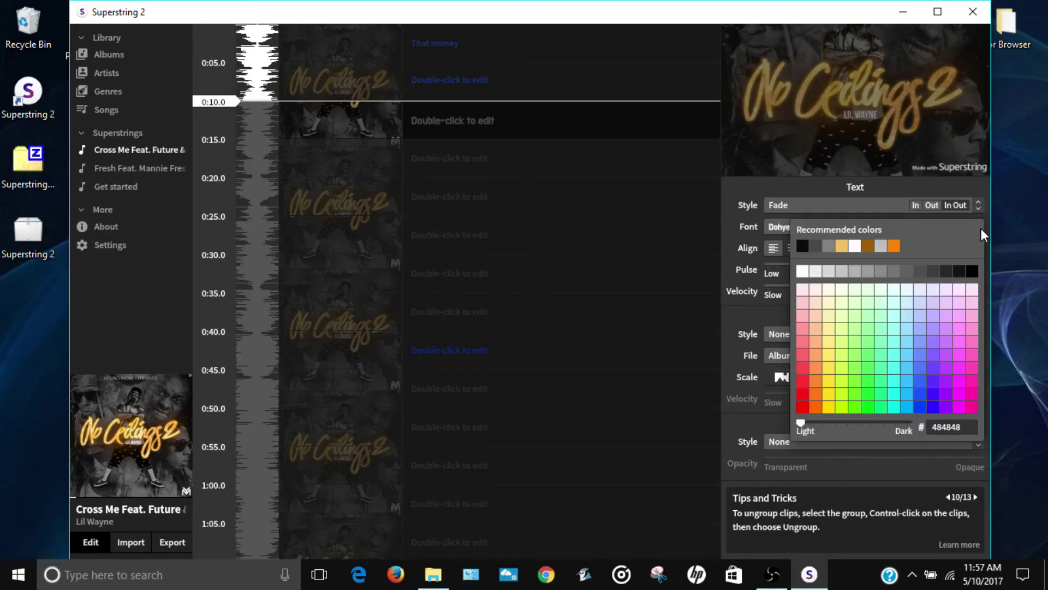
pyautogui.click(806, 405)
pyautogui.click(475, 159)
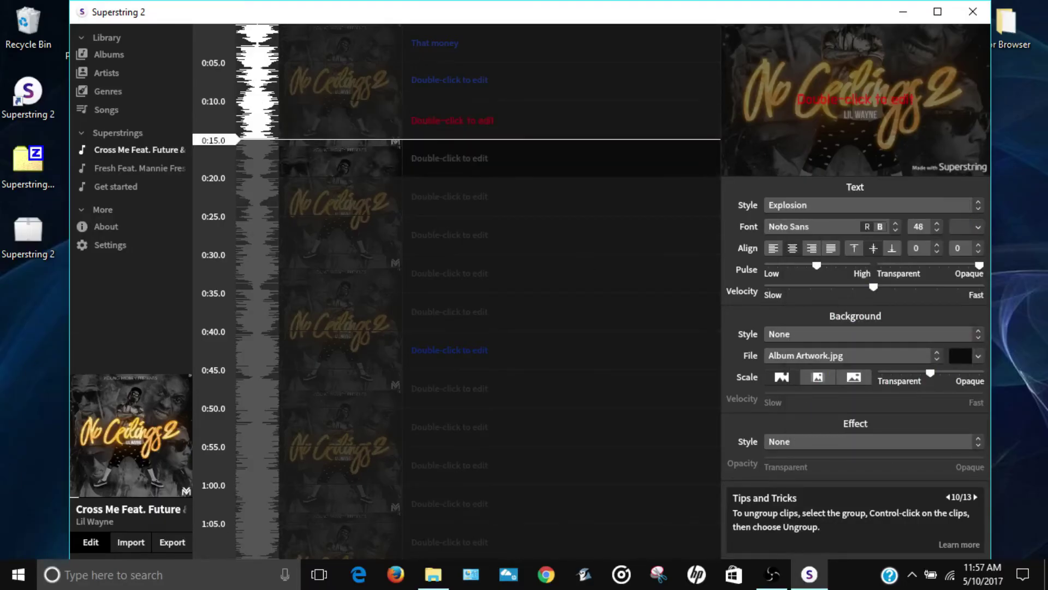
pyautogui.click(970, 225)
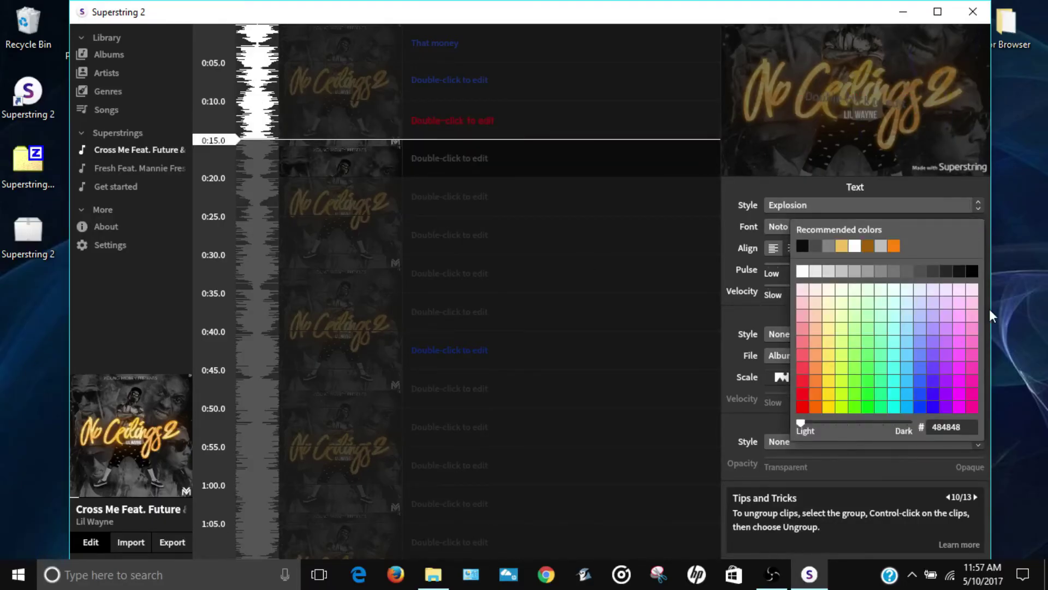
pyautogui.click(970, 407)
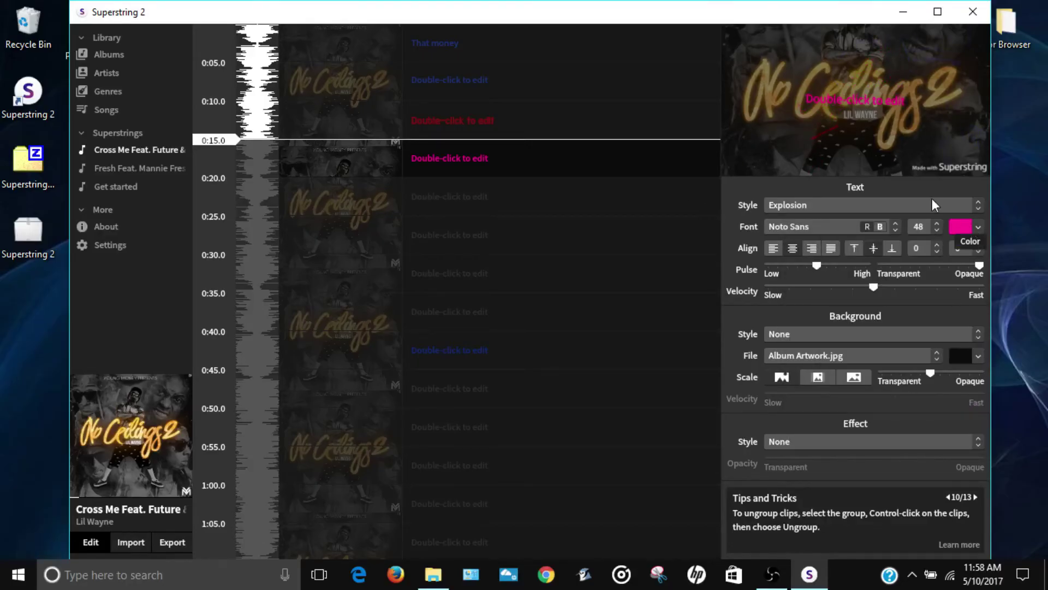
# Check the background style and image options of the red-text clip, try a white background color, and set it to black
pyautogui.press('Up')
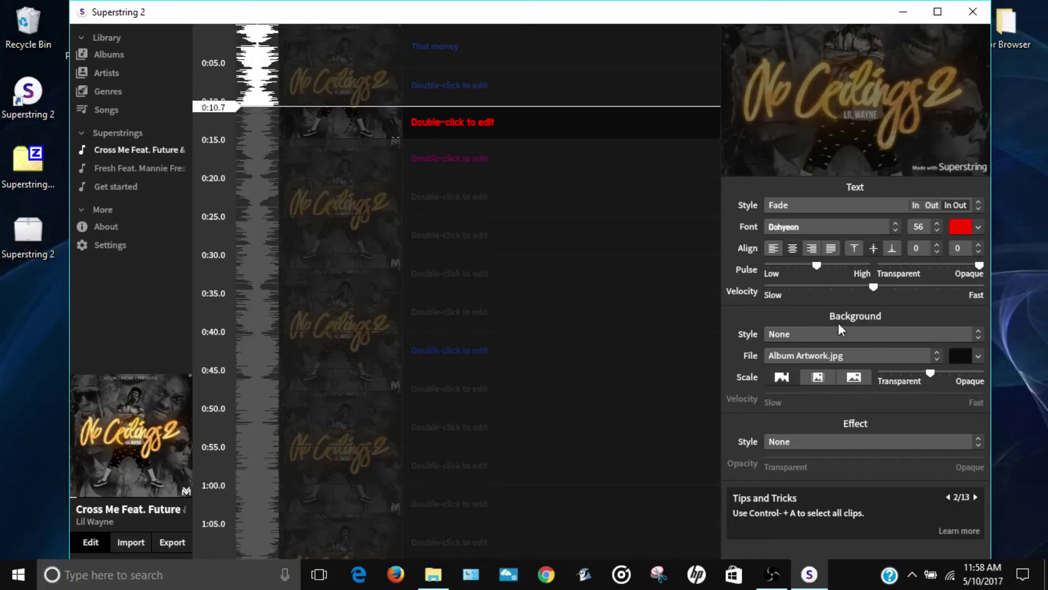
pyautogui.click(892, 335)
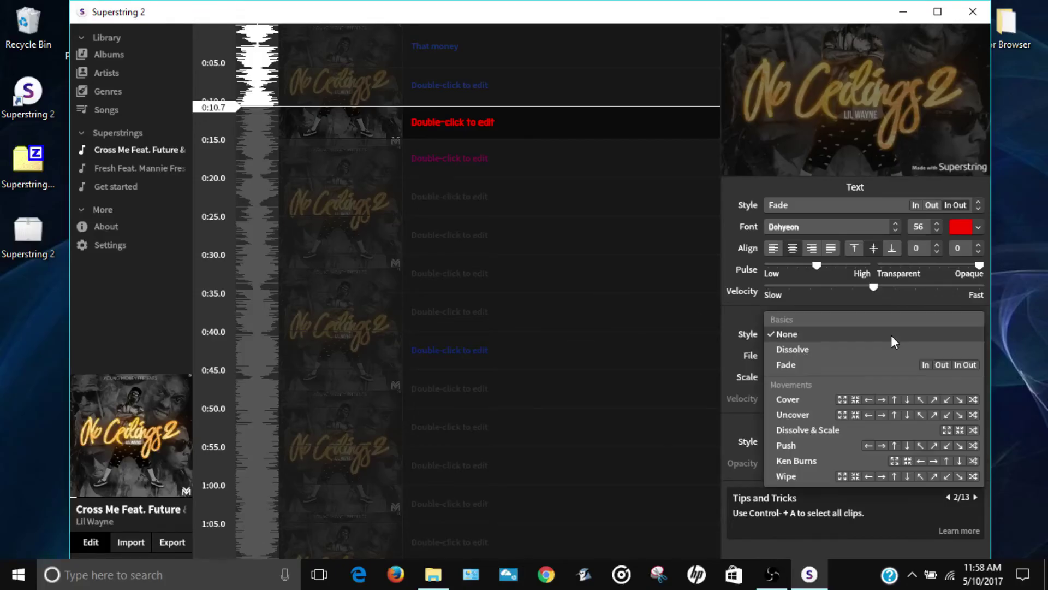
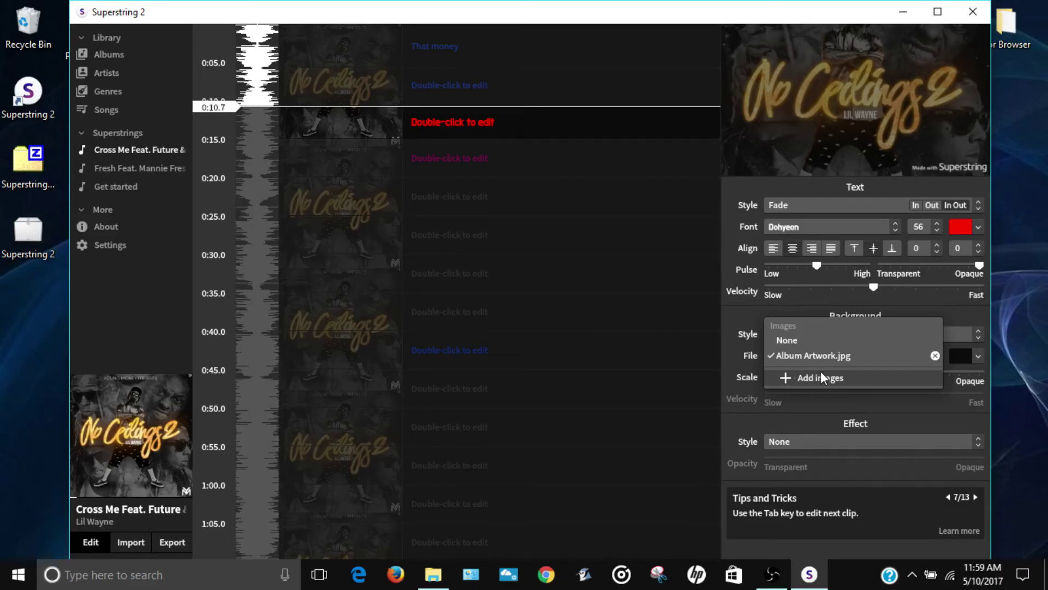
pyautogui.click(741, 350)
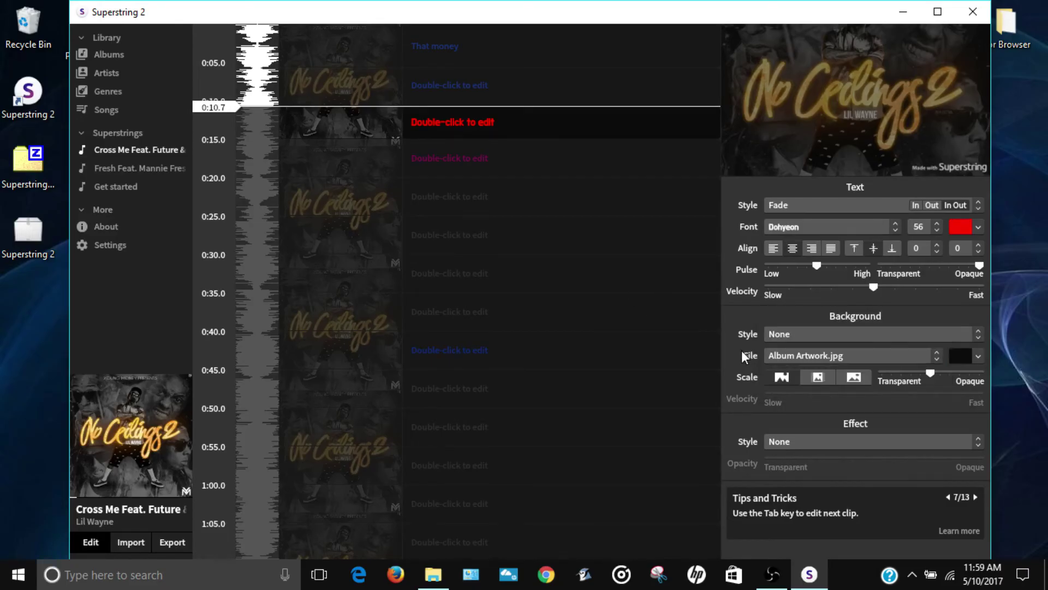
pyautogui.click(959, 356)
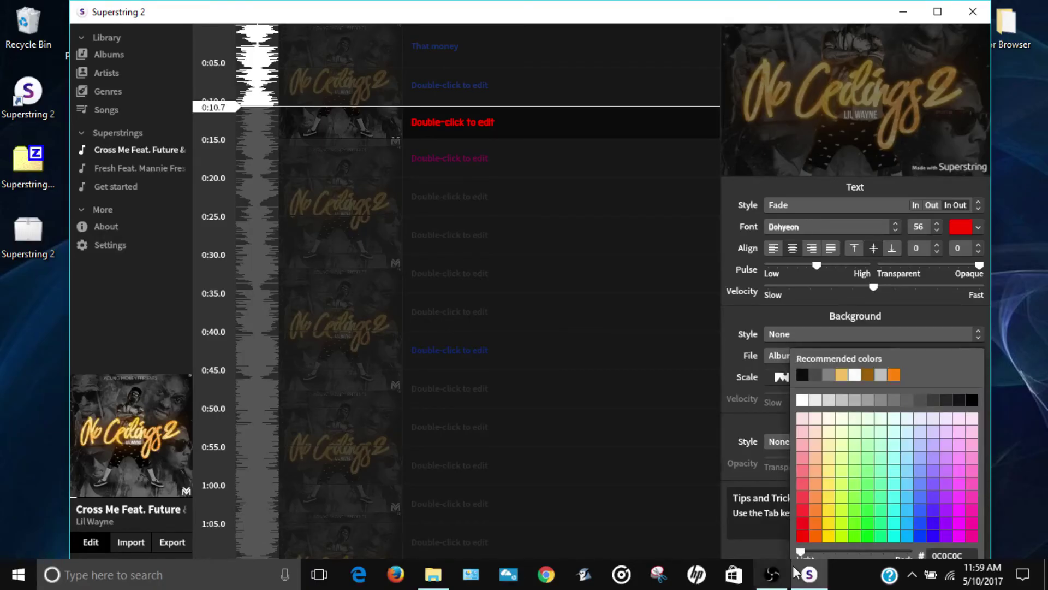
pyautogui.click(803, 400)
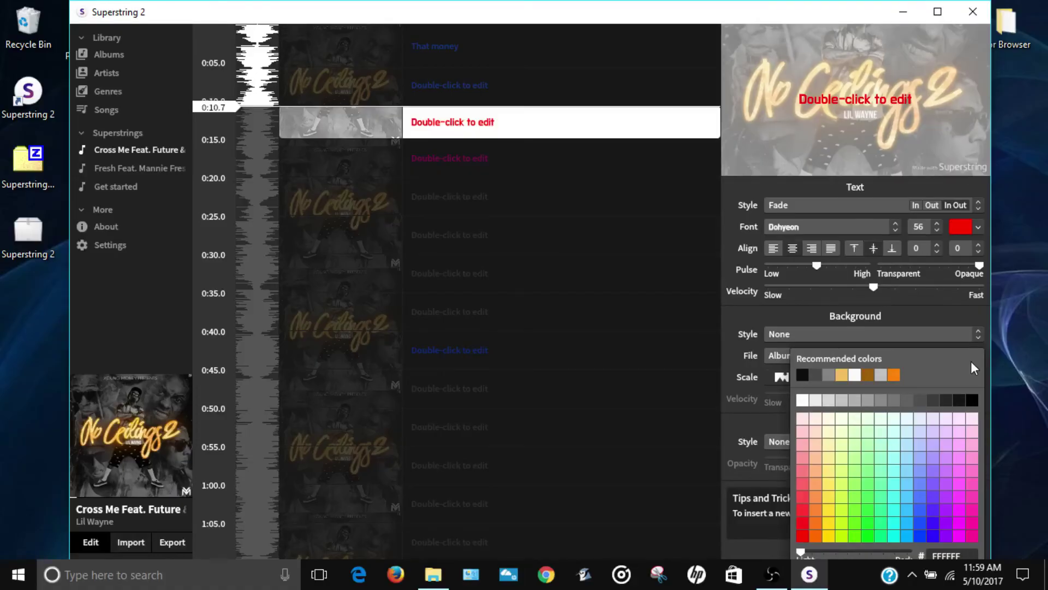
pyautogui.click(974, 401)
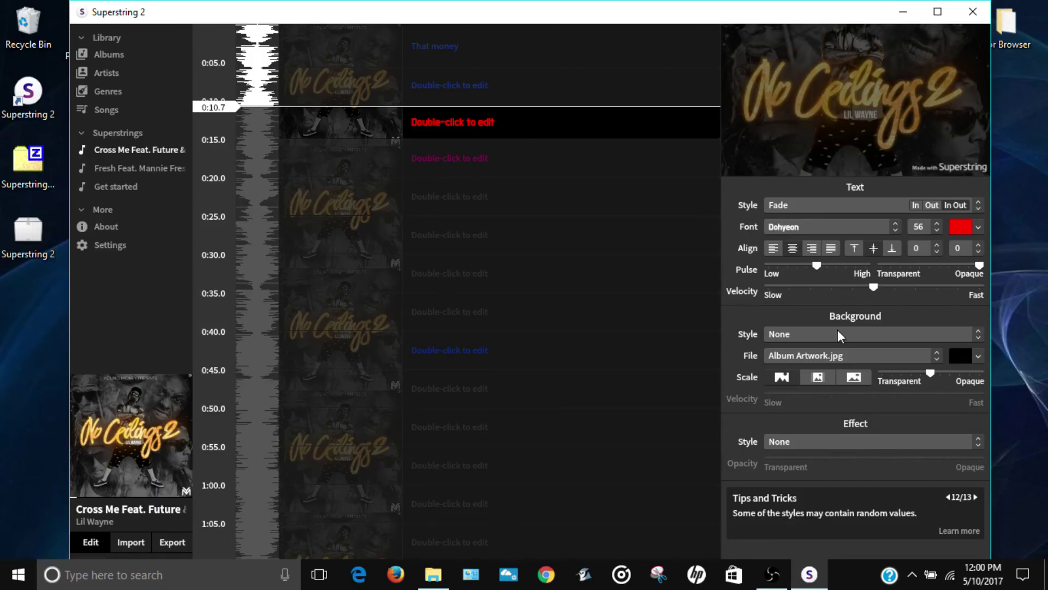
# Read through the Tips and Tricks entries on selecting, moving, editing and grouping clips
pyautogui.click(975, 497)
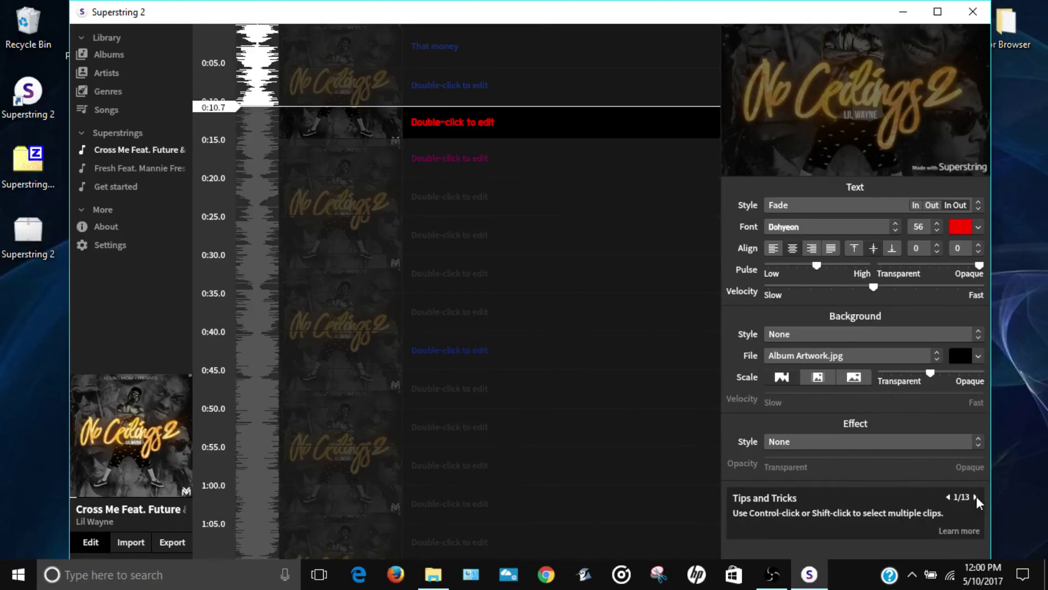
pyautogui.click(975, 496)
pyautogui.click(975, 496)
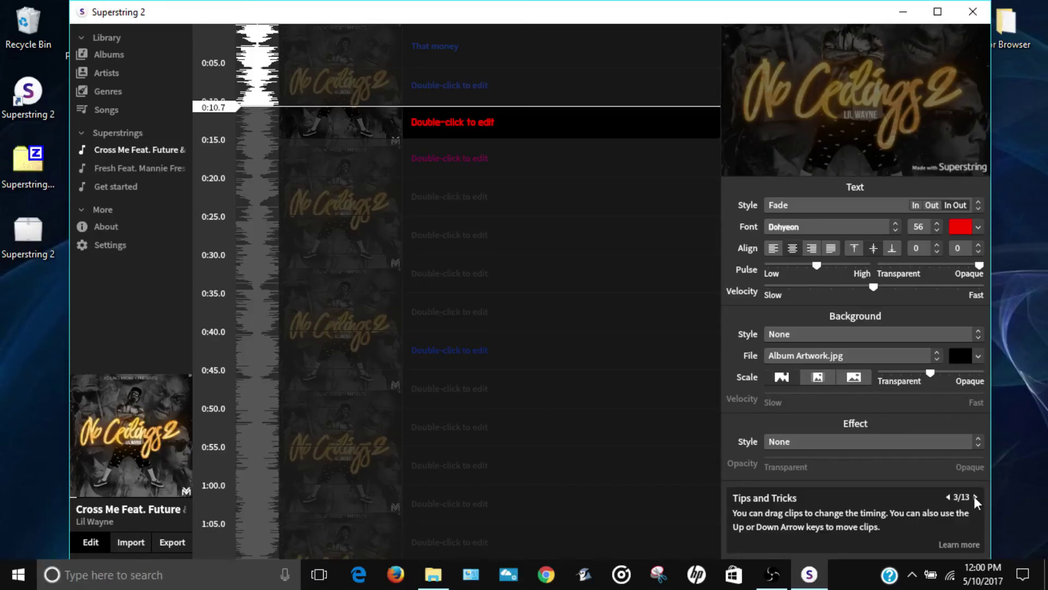
pyautogui.click(974, 496)
pyautogui.click(974, 497)
pyautogui.click(974, 496)
pyautogui.click(974, 496)
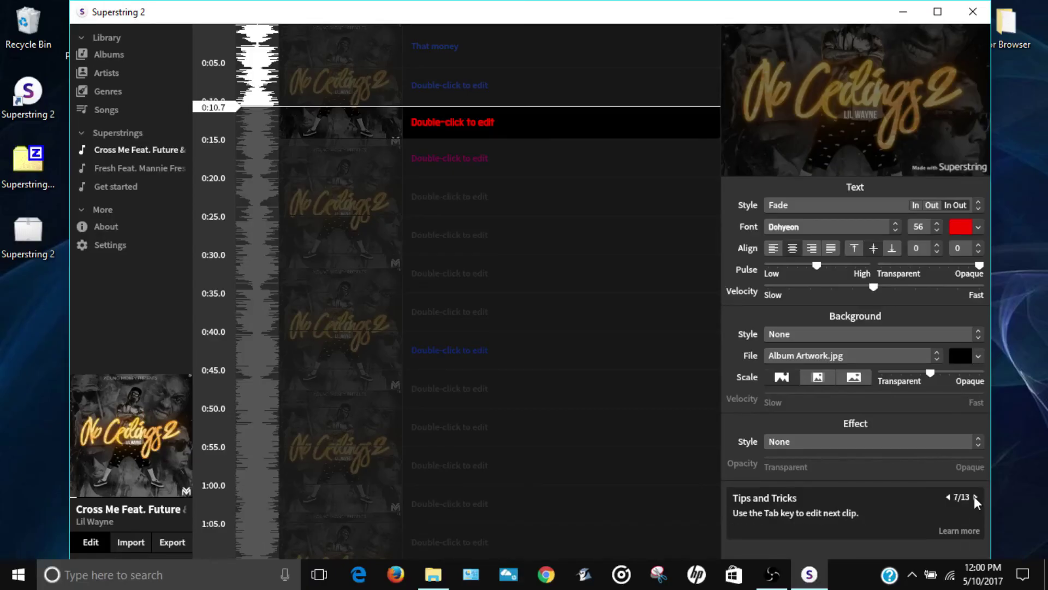
pyautogui.click(973, 496)
pyautogui.click(974, 496)
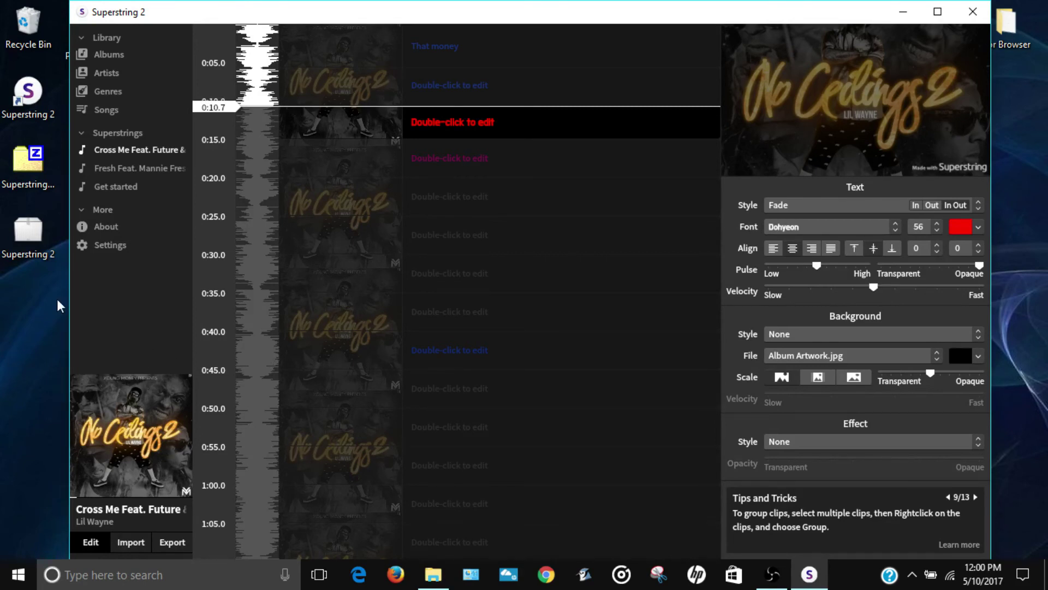
# Open the song's video export settings and compare the FLV and MP4 formats, leaving MP4 selected
pyautogui.click(457, 196)
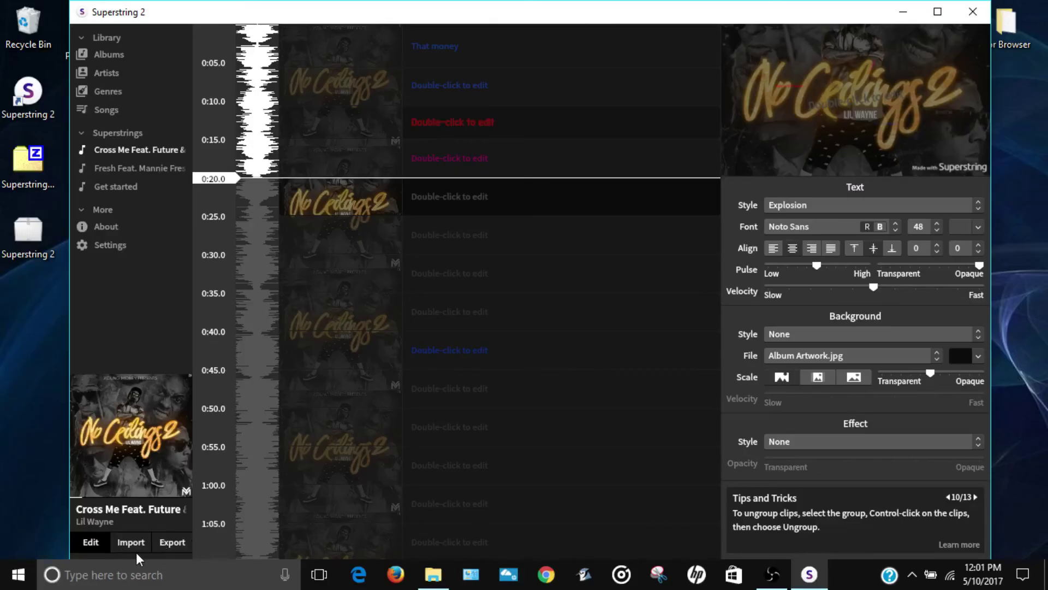
pyautogui.click(168, 541)
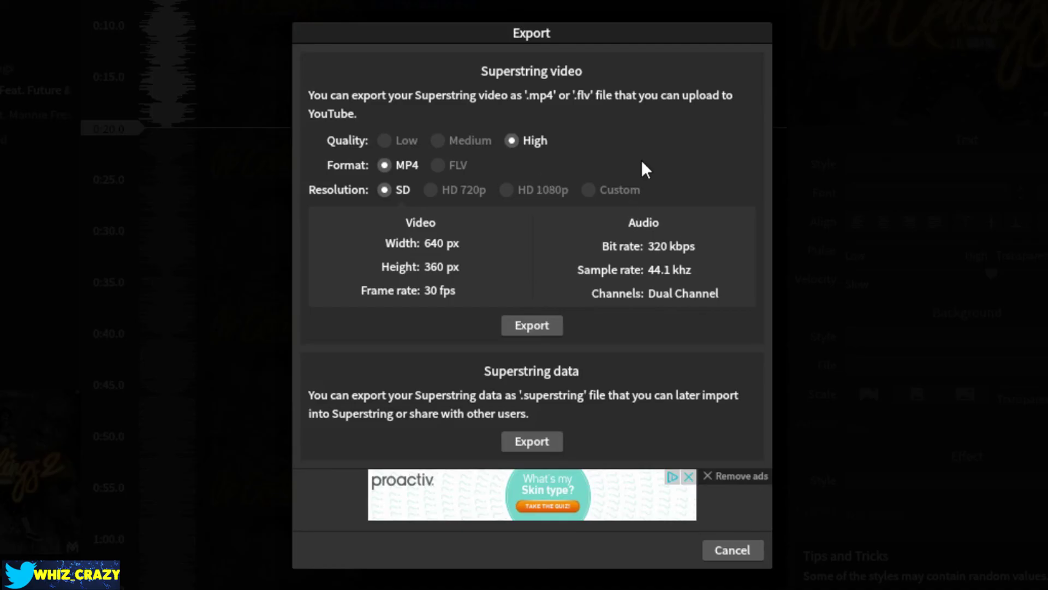
pyautogui.click(446, 165)
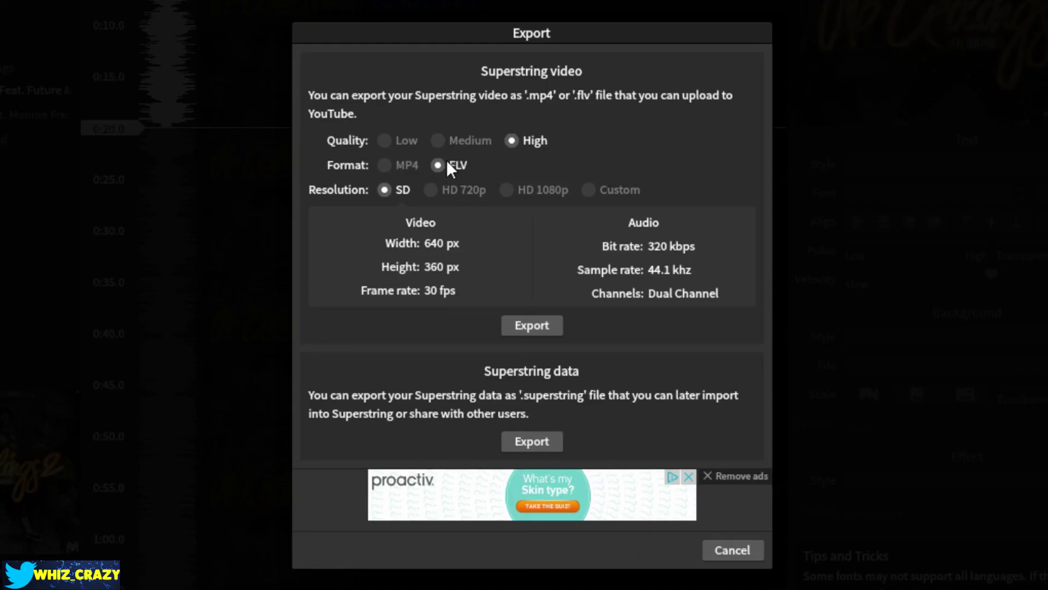
pyautogui.click(385, 165)
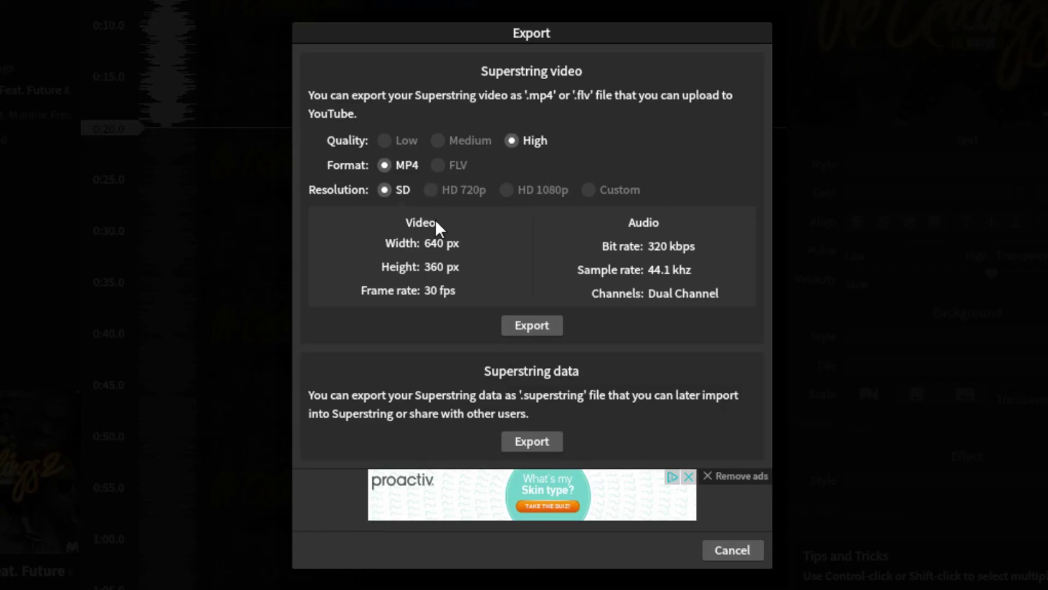
# Check the HD 720p, HD 1080p and Custom export resolutions, return to SD, and view the video's save options without saving
pyautogui.click(432, 190)
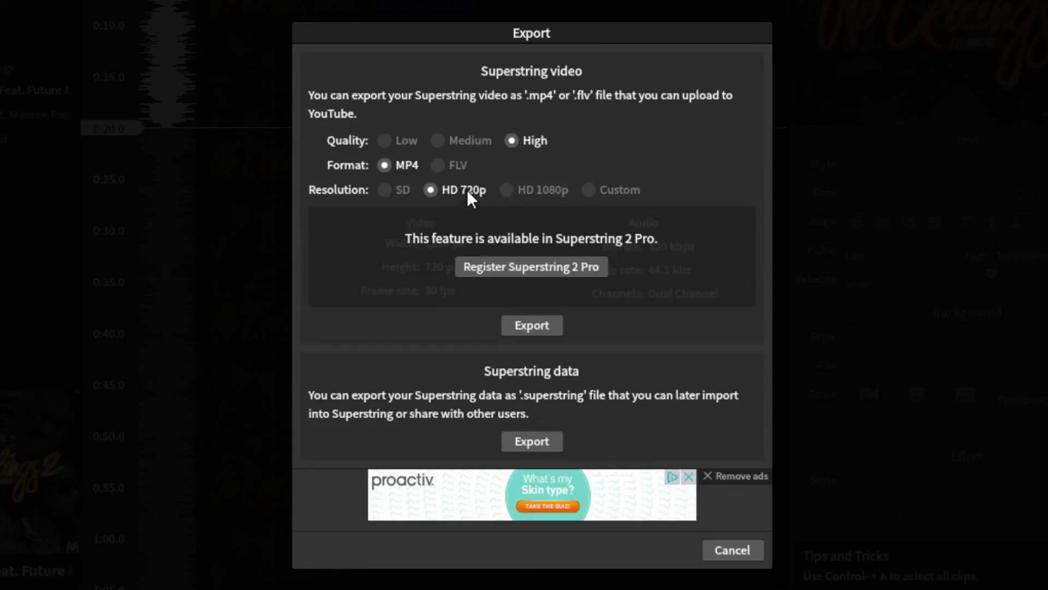
pyautogui.click(508, 190)
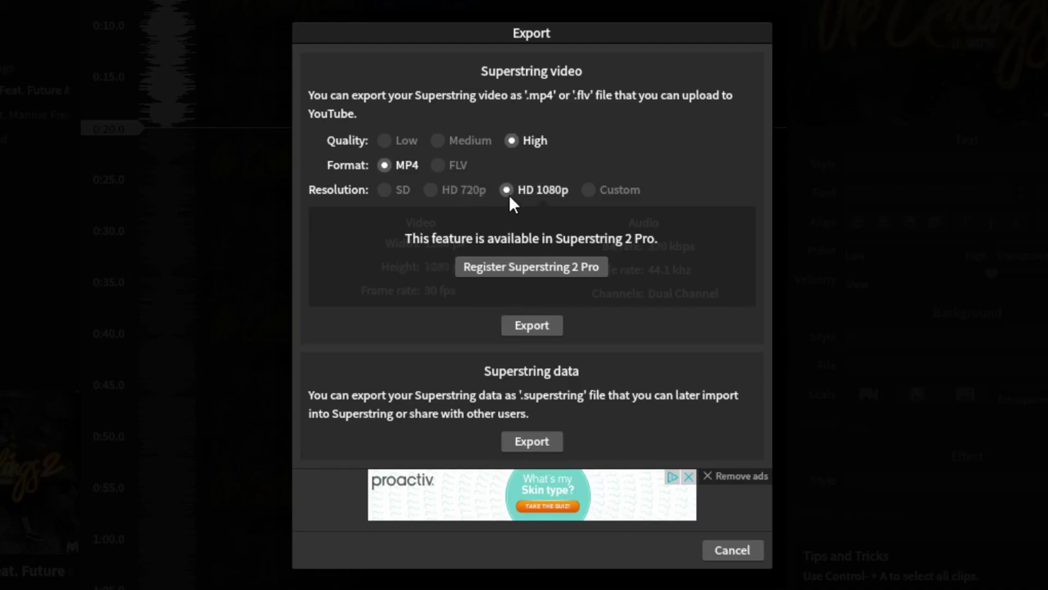
pyautogui.click(589, 190)
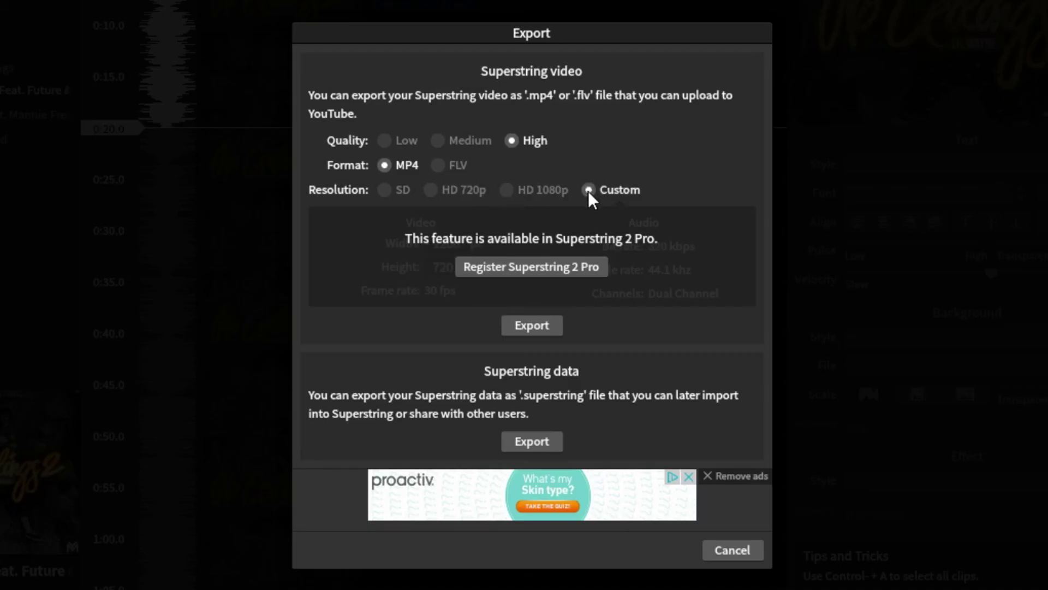
pyautogui.click(385, 190)
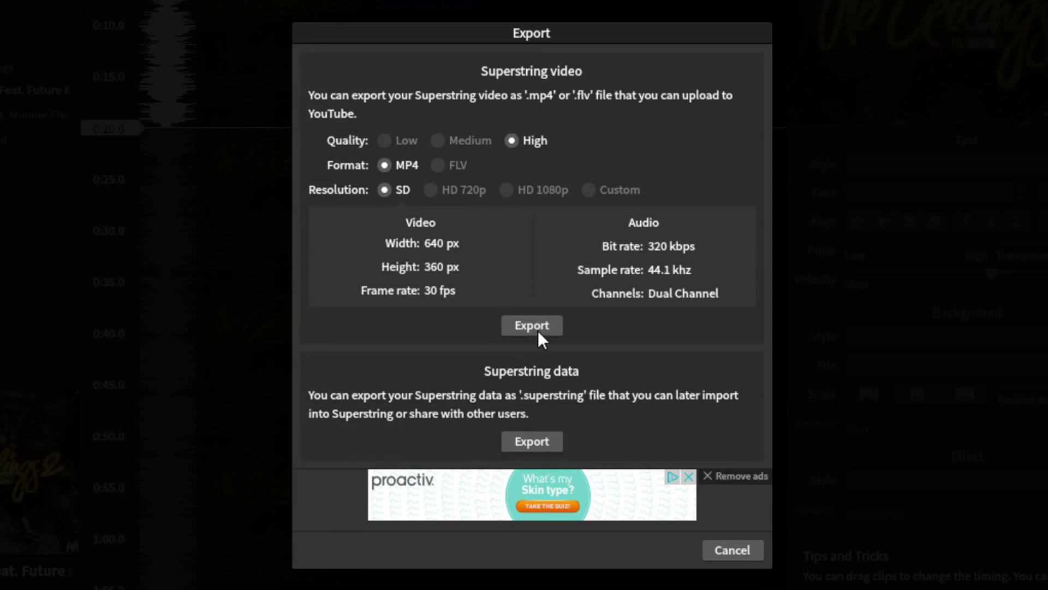
pyautogui.click(538, 330)
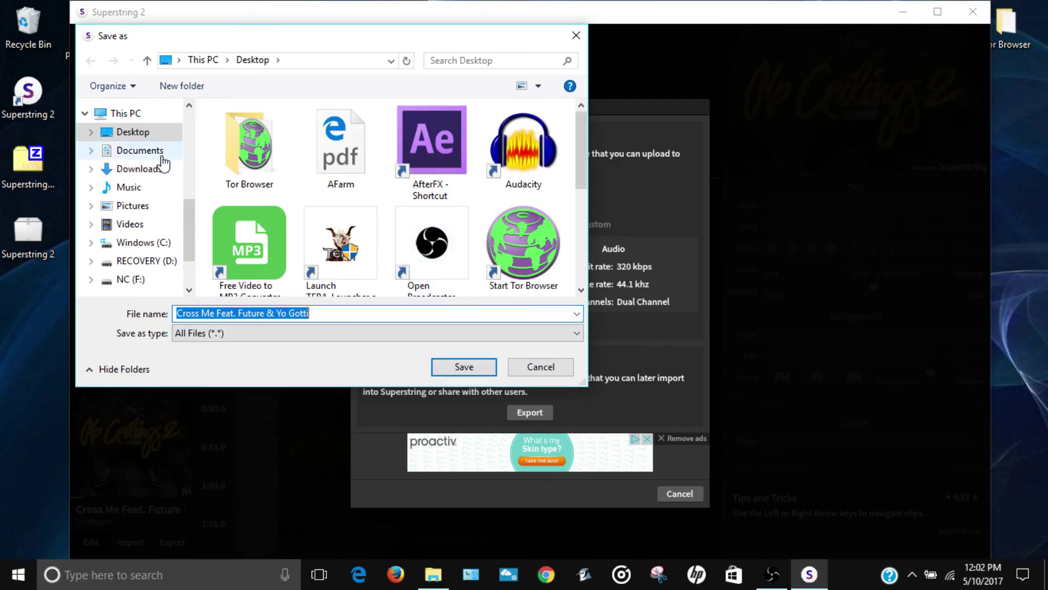
pyautogui.click(541, 367)
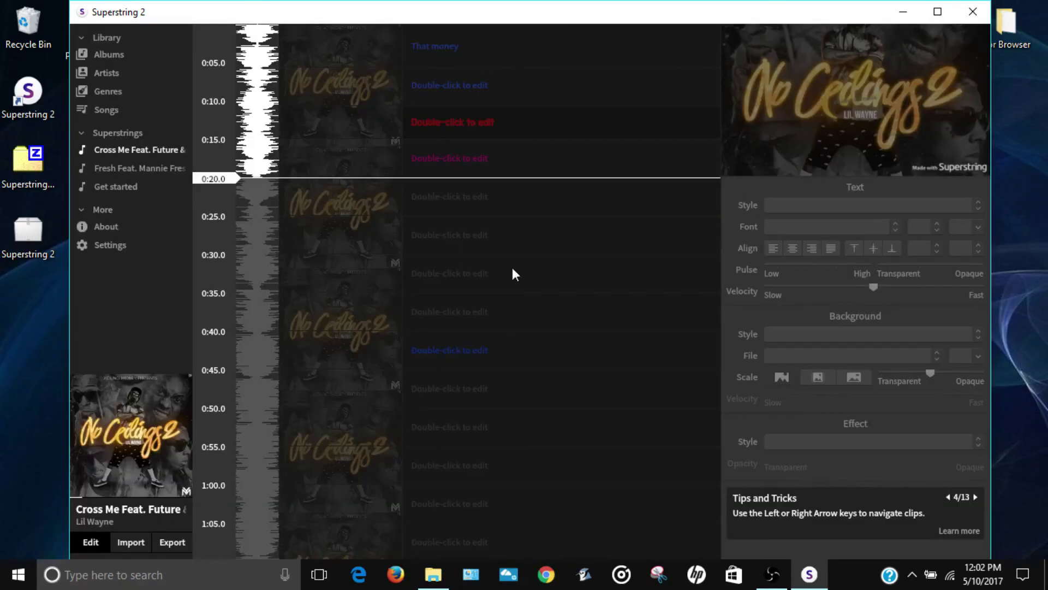